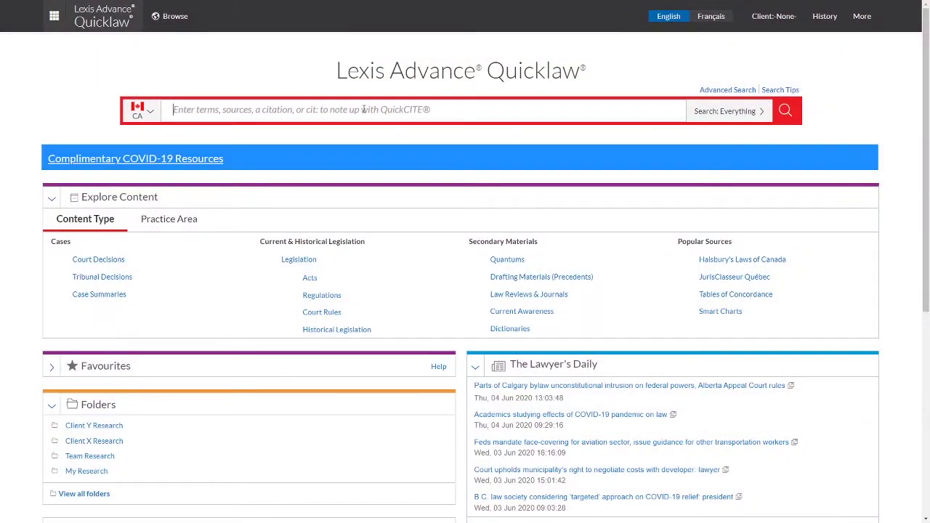
Search for "motor vehicle act section 24" with the content type narrowed to CA Legislation.
{"action": "type", "text": "motor"}
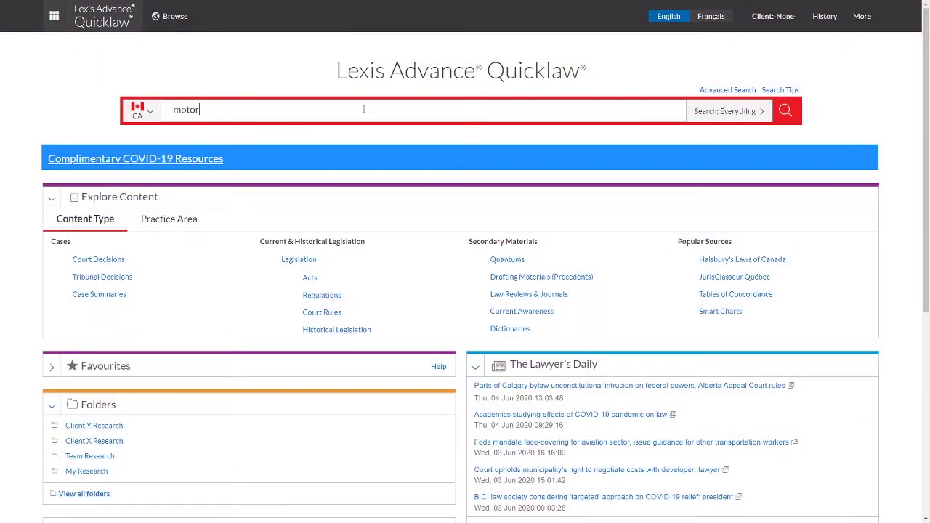
{"action": "type", "text": " vehi"}
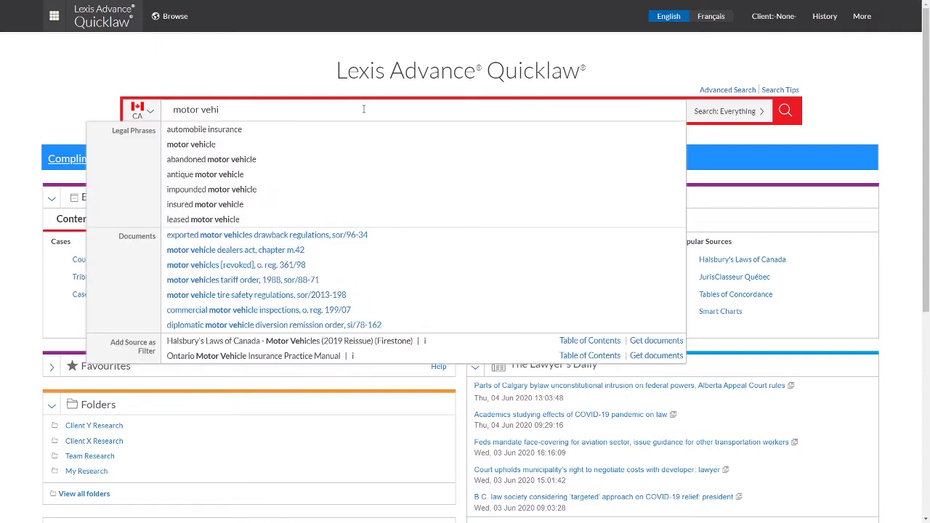
{"action": "type", "text": "cle act secti"}
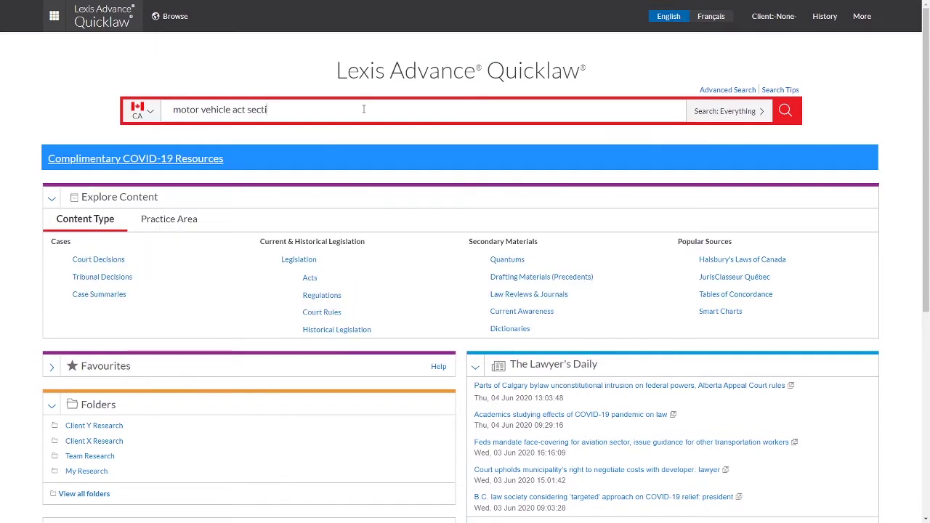
{"action": "type", "text": "on 24"}
{"action": "left_click", "coordinate": [724, 111]}
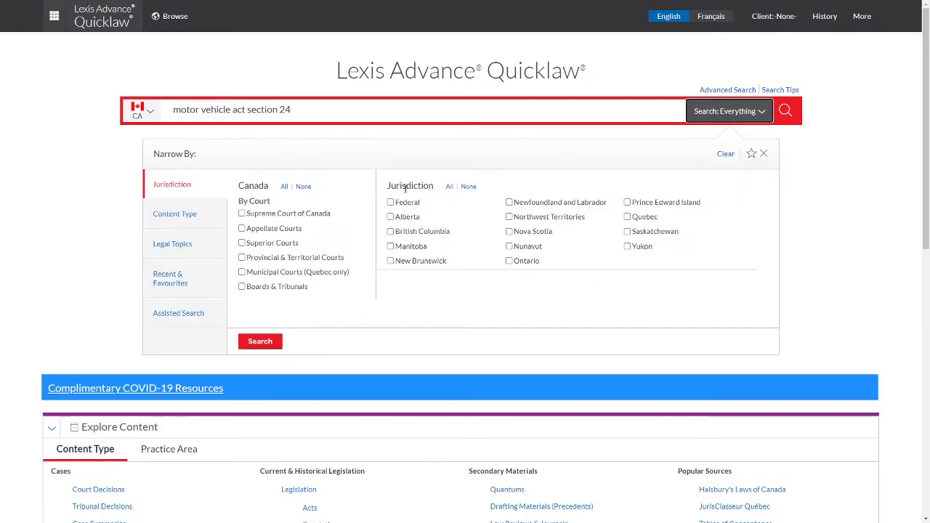
{"action": "left_click", "coordinate": [175, 217]}
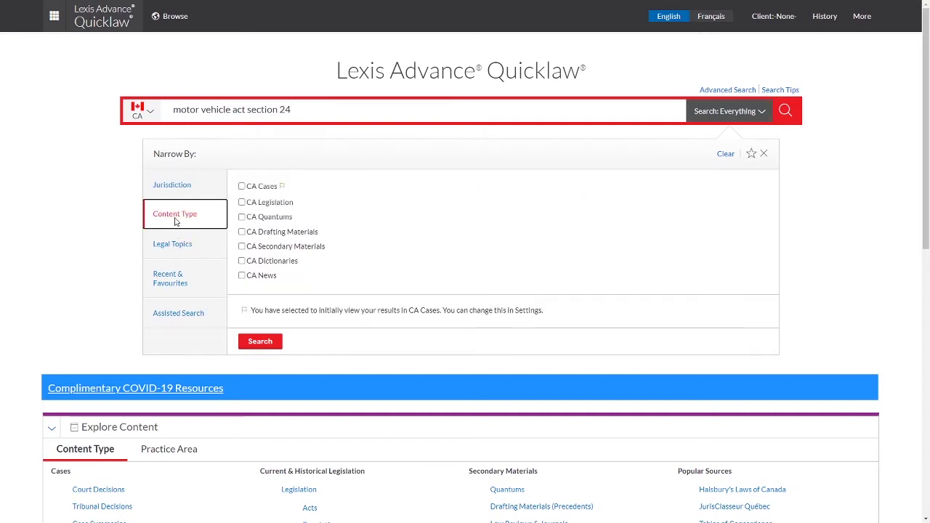
{"action": "left_click", "coordinate": [266, 206]}
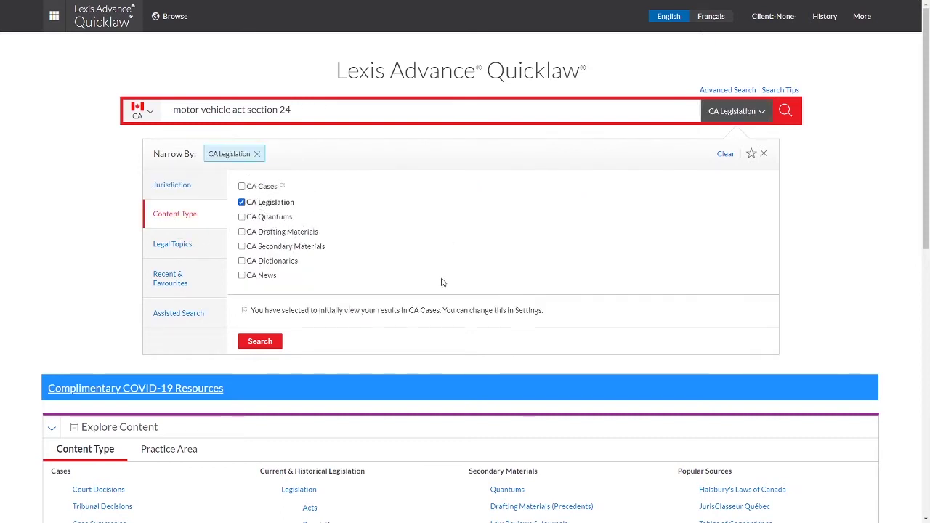
{"action": "left_click", "coordinate": [263, 342]}
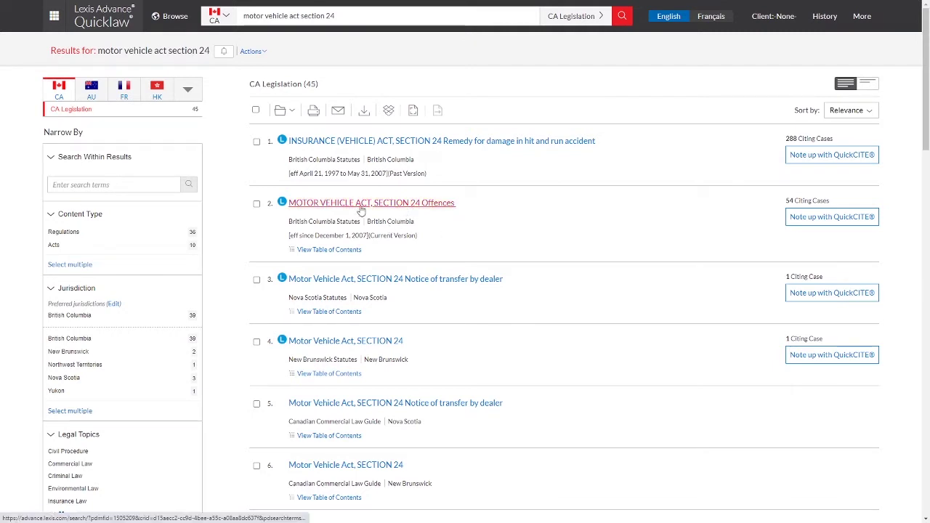
Open the British Columbia Motor Vehicle Act, Section 24 Offences, and read through its text and editor's table.
{"action": "left_click", "coordinate": [319, 208]}
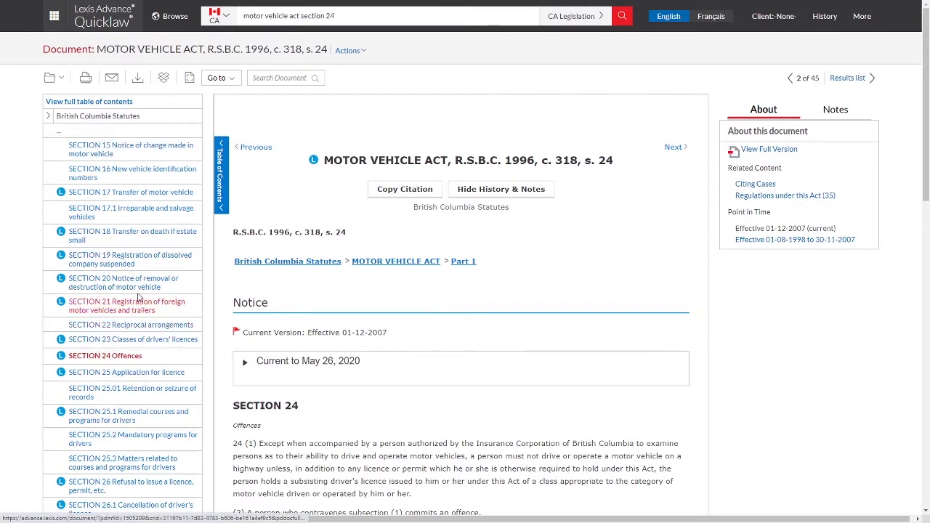
{"action": "scroll", "coordinate": [517, 239], "scroll_direction": "down", "scroll_amount": 3}
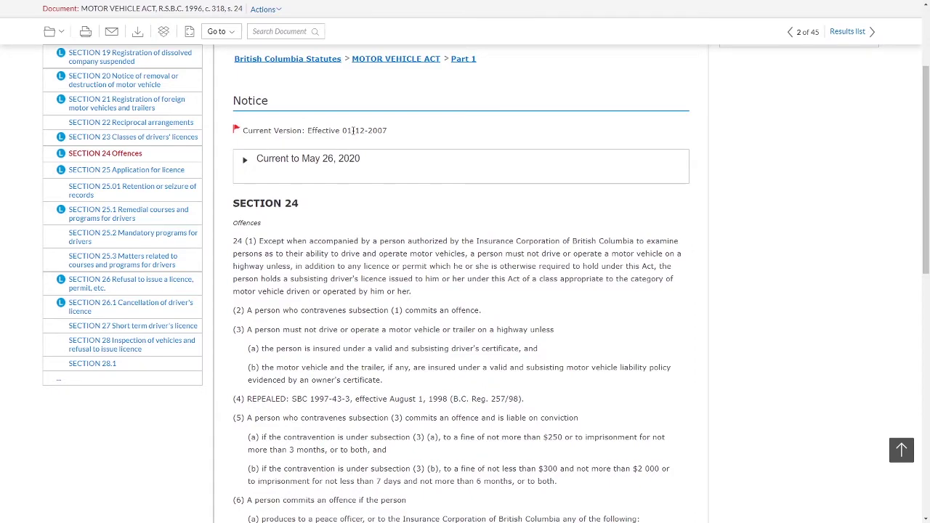
{"action": "scroll", "coordinate": [437, 288], "scroll_direction": "down", "scroll_amount": 7}
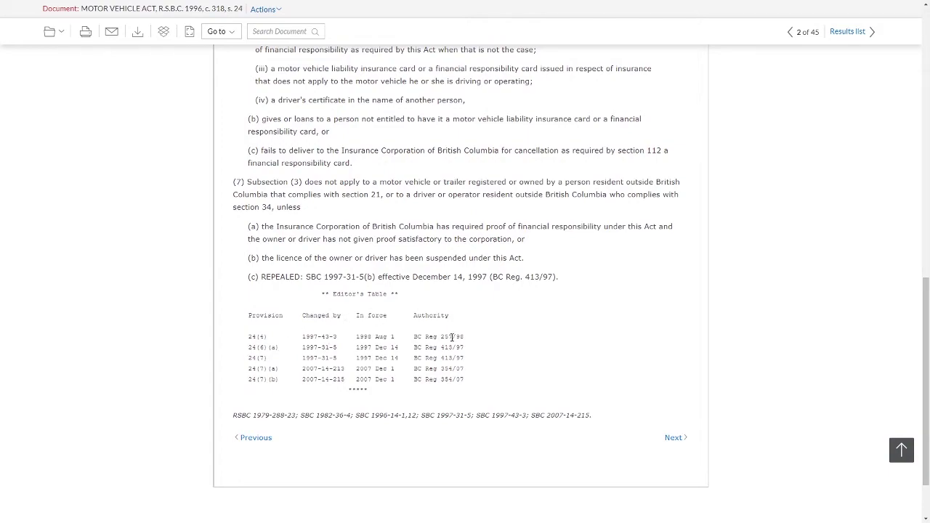
{"action": "scroll", "coordinate": [452, 337], "scroll_direction": "up", "scroll_amount": 10}
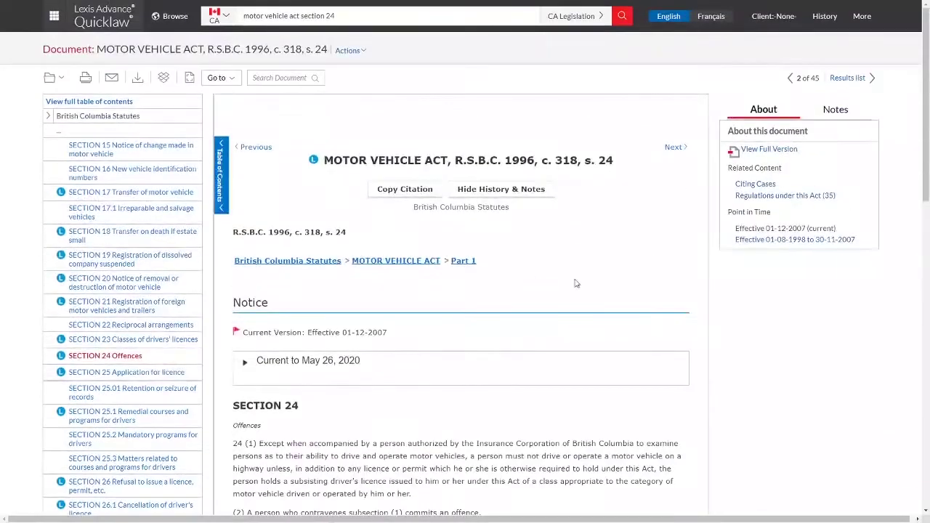
View the full PDF version of the Motor Vehicle Act, then return to the section 24 document.
{"action": "left_click", "coordinate": [786, 154]}
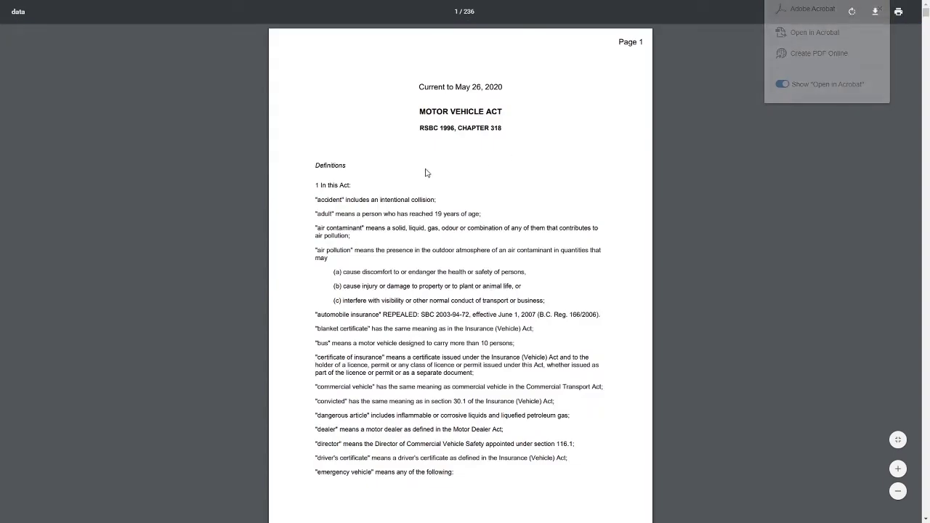
{"action": "key", "text": "F11"}
{"action": "left_click", "coordinate": [813, 6]}
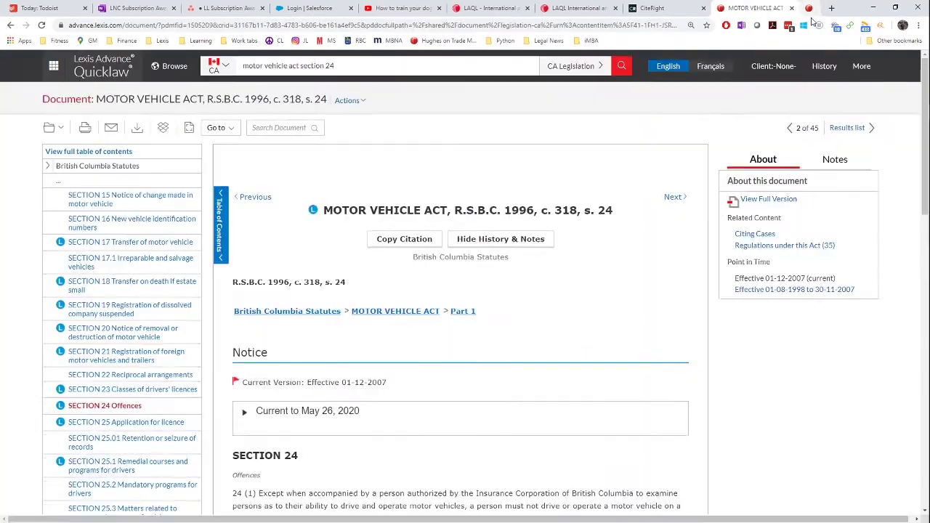
{"action": "key", "text": "F11"}
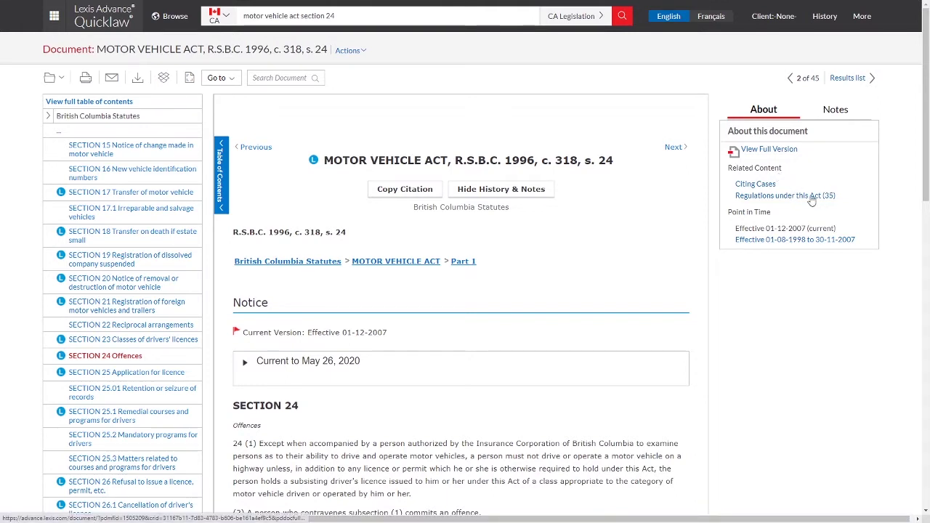
Open the QuickCITE Legislation Citator record for section 24 and bring up its list of citing cases.
{"action": "left_click", "coordinate": [761, 186]}
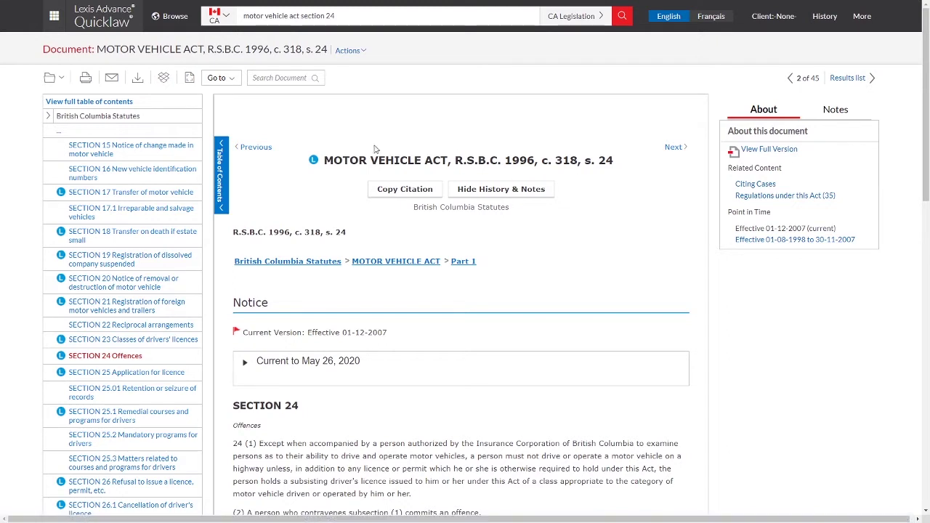
{"action": "left_click", "coordinate": [314, 166]}
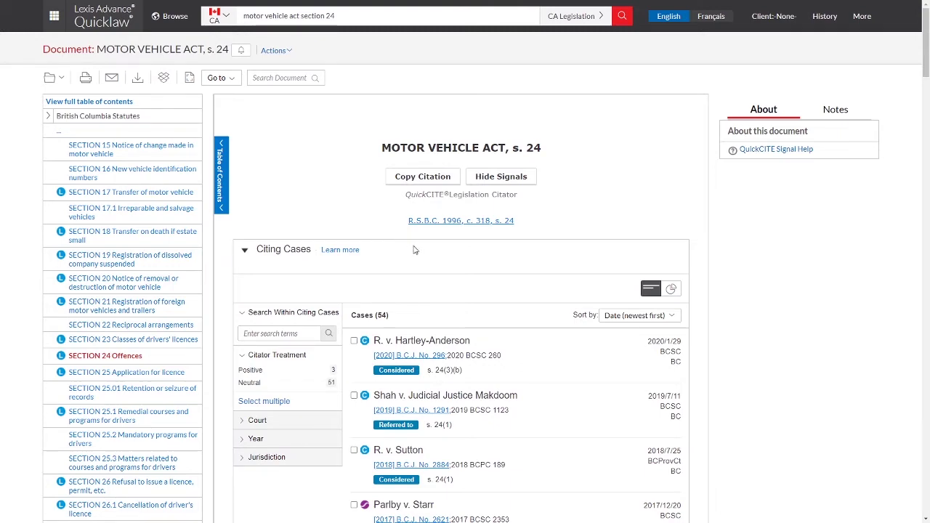
{"action": "scroll", "coordinate": [579, 186], "scroll_direction": "down", "scroll_amount": 2}
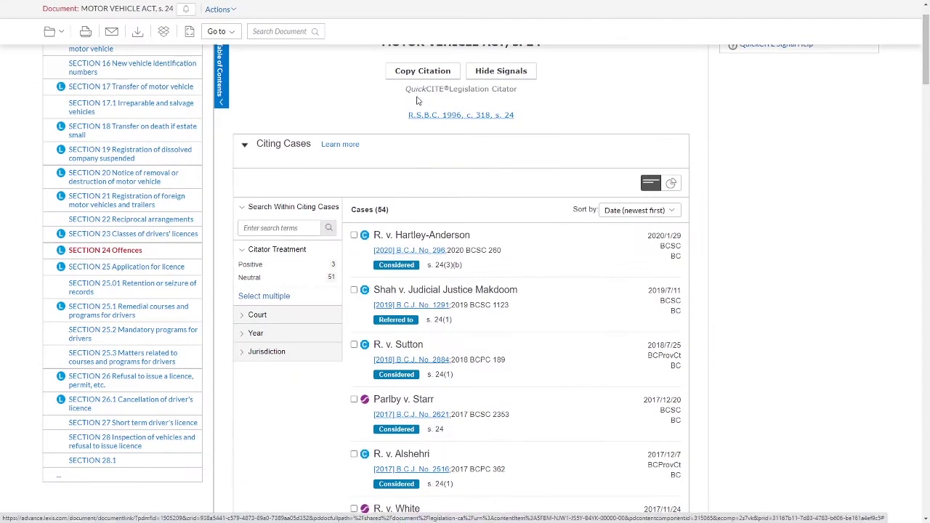
{"action": "scroll", "coordinate": [423, 119], "scroll_direction": "down", "scroll_amount": 1}
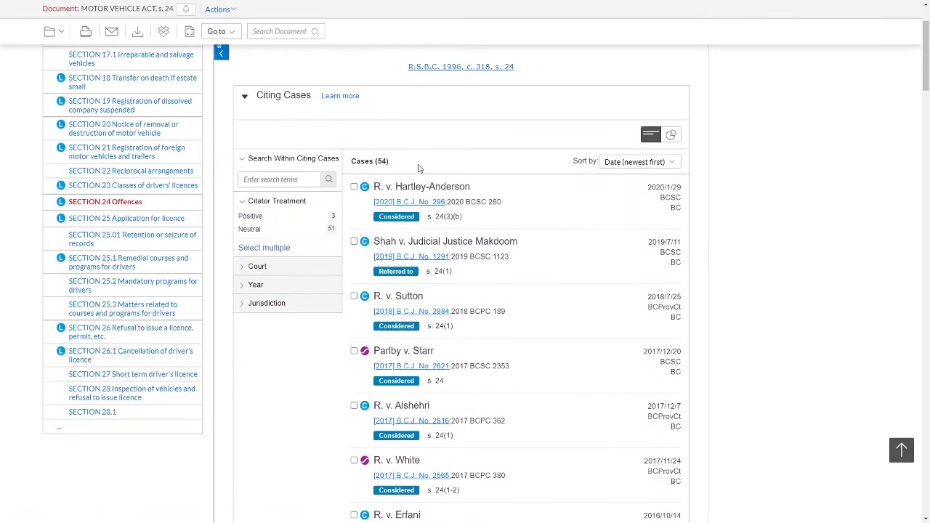
Show the citing cases as a chart by court and narrow them to positive treatment in BCProvCt.
{"action": "left_click", "coordinate": [670, 136]}
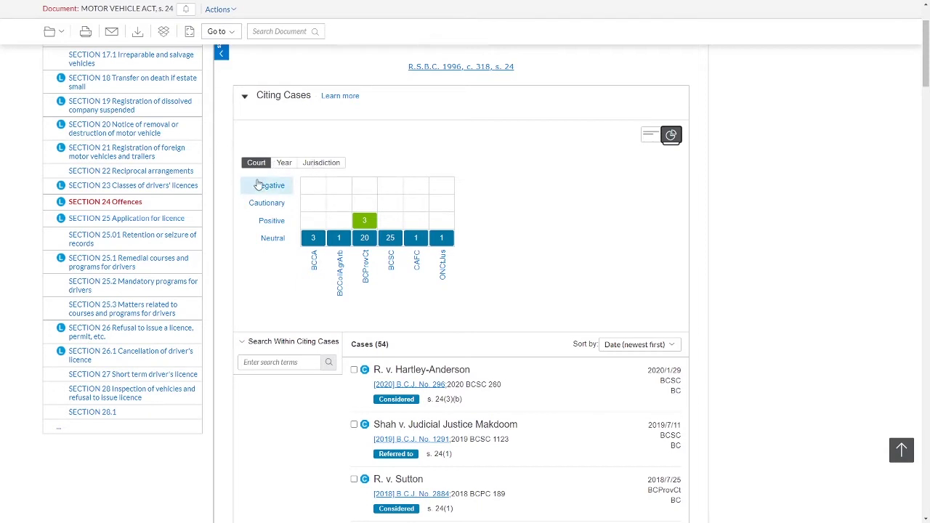
{"action": "left_click", "coordinate": [270, 224]}
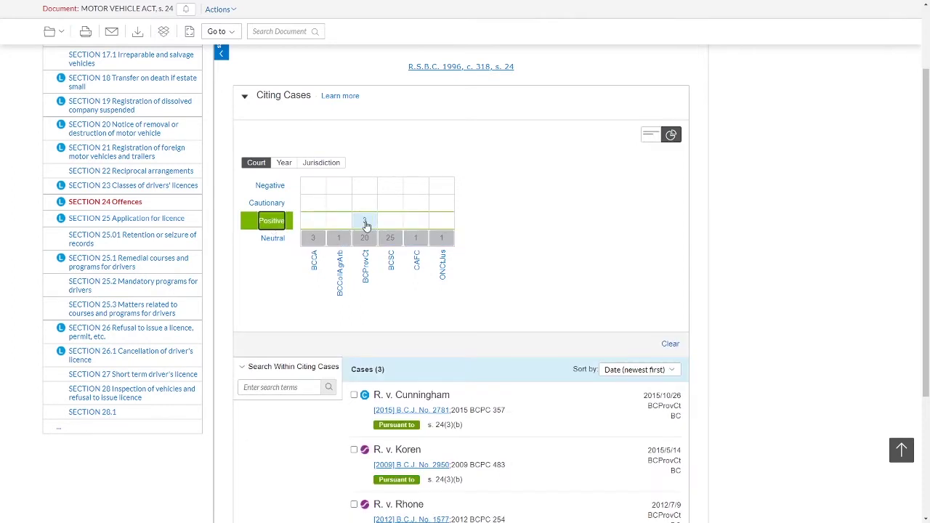
{"action": "left_click", "coordinate": [366, 226]}
{"action": "scroll", "coordinate": [504, 218], "scroll_direction": "down", "scroll_amount": 1}
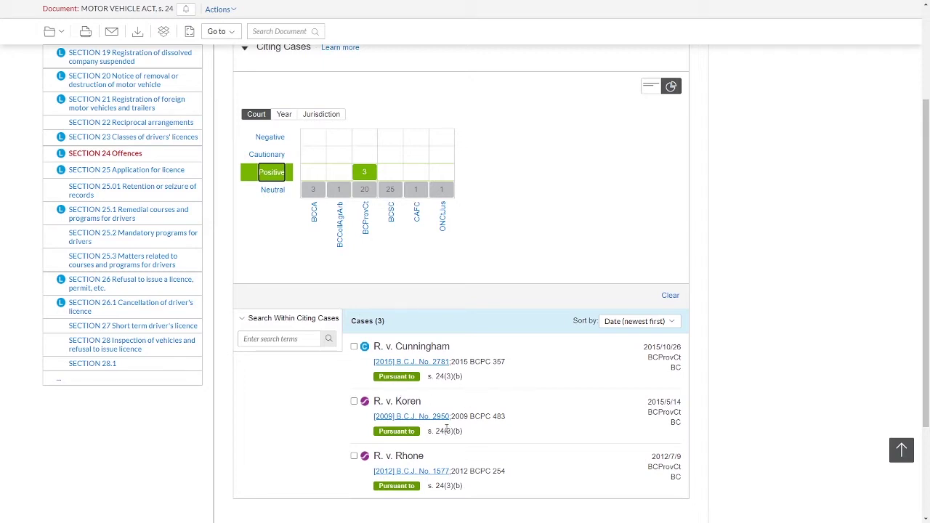
Return the citing cases to list view and expand the Court, Year and Jurisdiction filters.
{"action": "left_click", "coordinate": [650, 86]}
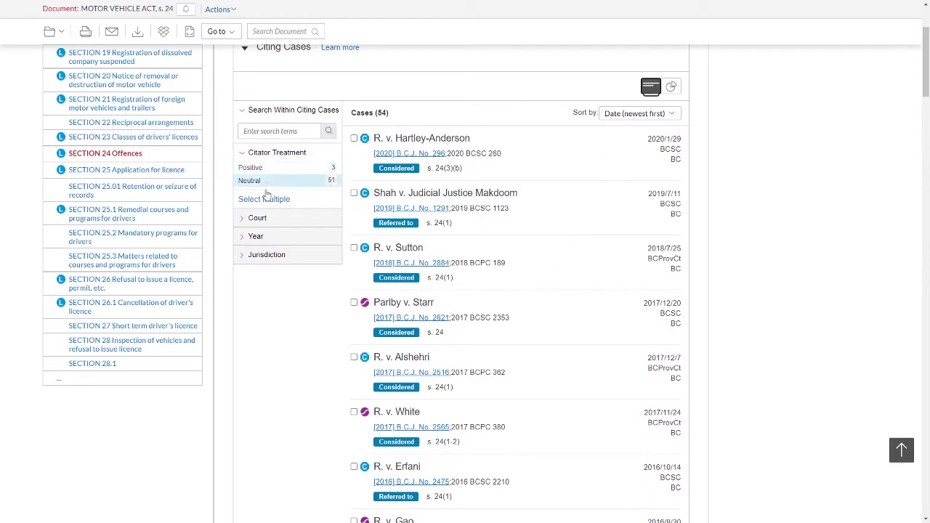
{"action": "left_click", "coordinate": [257, 218]}
{"action": "left_click", "coordinate": [267, 336]}
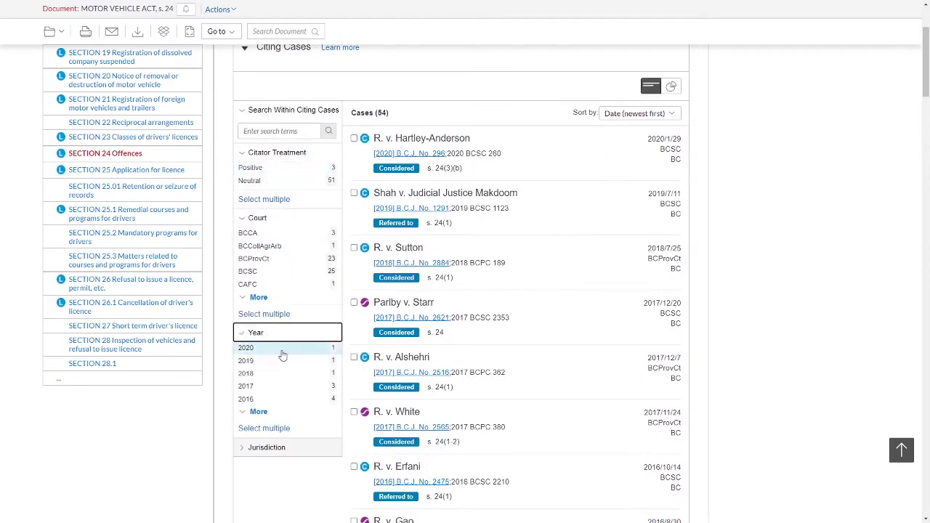
{"action": "left_click", "coordinate": [266, 447]}
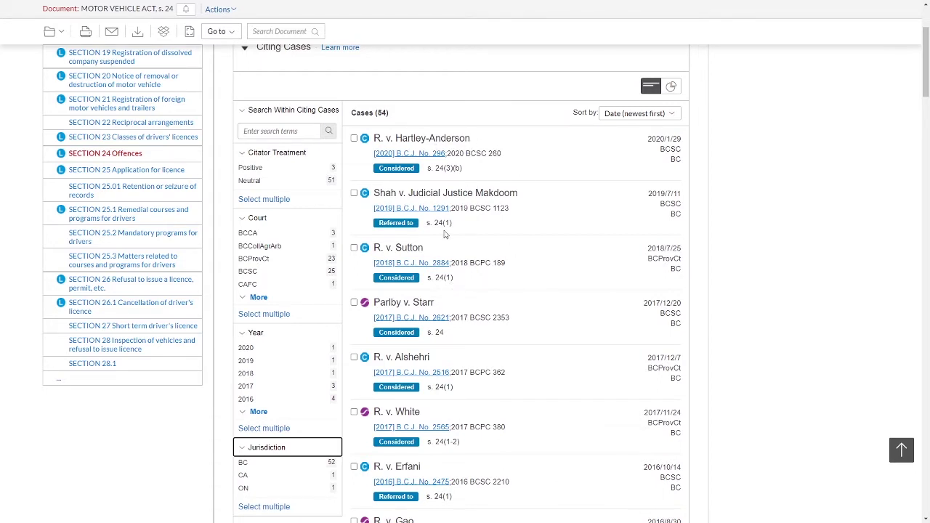
Sort the citing cases by Pinpoint and review the subsections of section 24 cited throughout the list.
{"action": "left_click", "coordinate": [637, 115]}
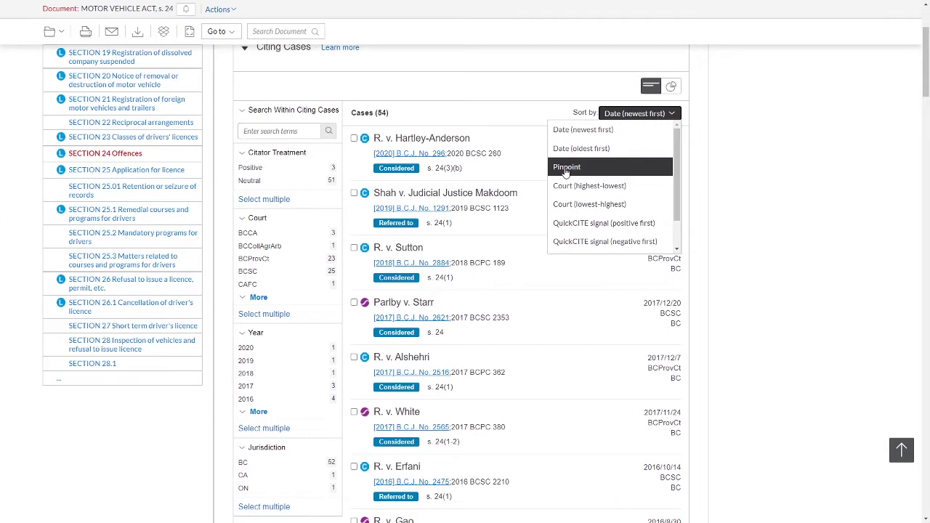
{"action": "left_click", "coordinate": [565, 171]}
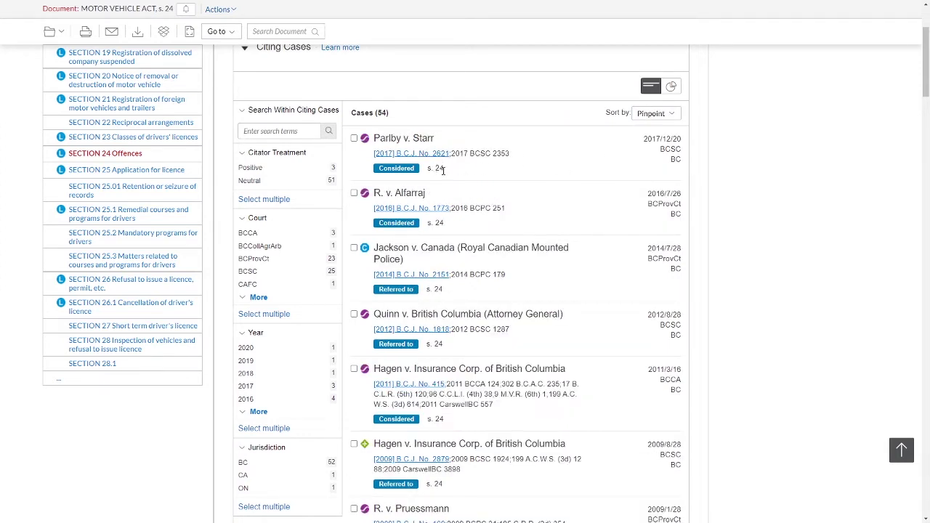
{"action": "left_click", "coordinate": [446, 169]}
{"action": "scroll", "coordinate": [443, 168], "scroll_direction": "down", "scroll_amount": 1}
{"action": "scroll", "coordinate": [442, 172], "scroll_direction": "down", "scroll_amount": 4}
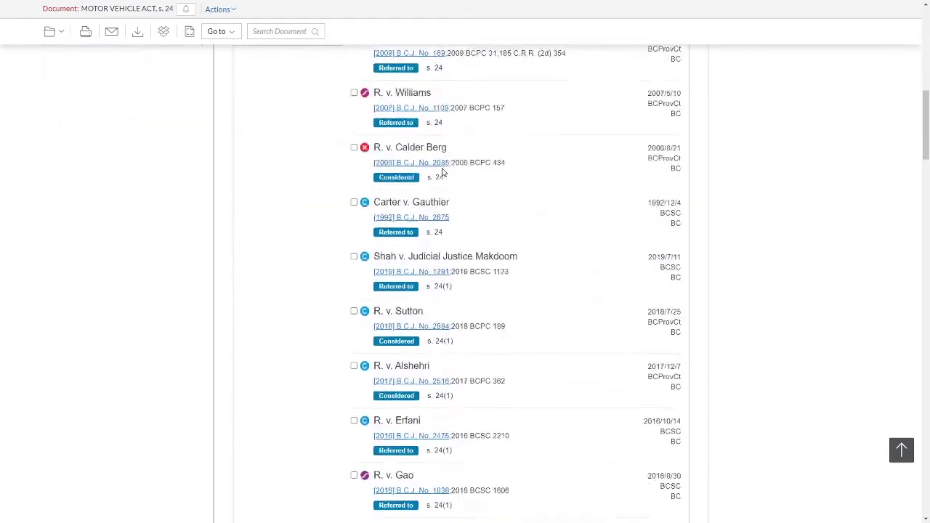
{"action": "scroll", "coordinate": [450, 179], "scroll_direction": "down", "scroll_amount": 3}
{"action": "scroll", "coordinate": [459, 211], "scroll_direction": "down", "scroll_amount": 9}
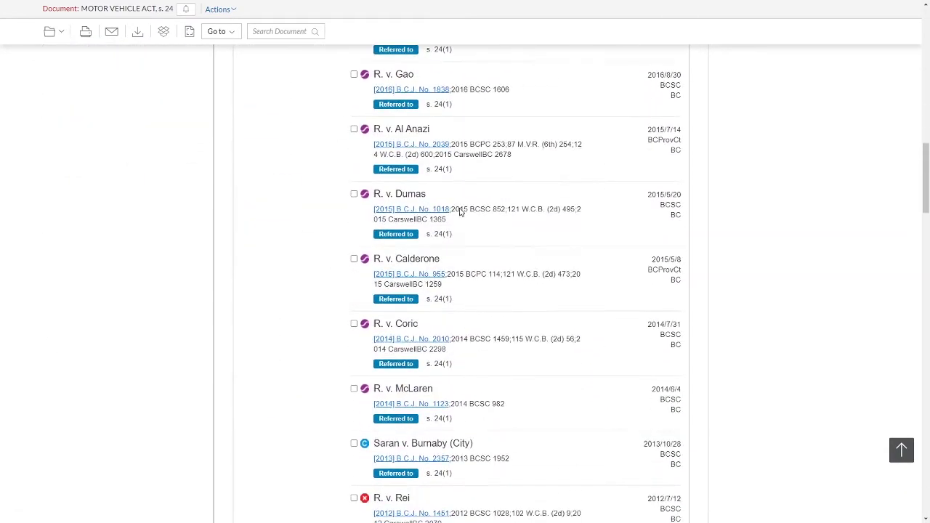
{"action": "scroll", "coordinate": [450, 186], "scroll_direction": "down", "scroll_amount": 6}
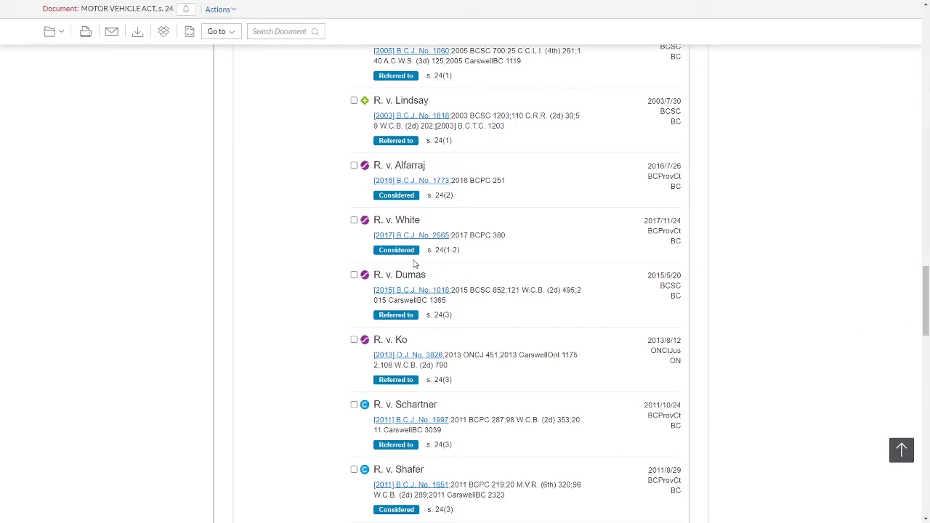
{"action": "left_click_drag", "start_coordinate": [924, 278], "coordinate": [926, 10]}
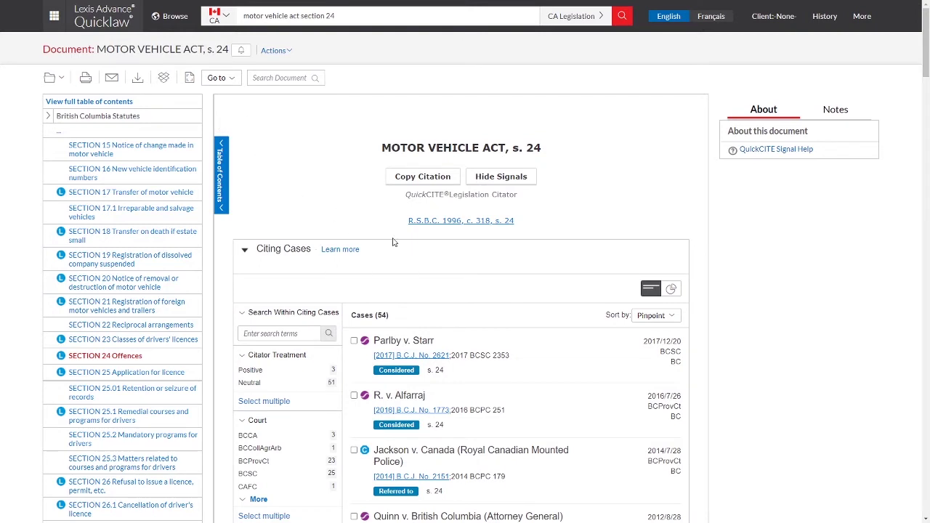
Start a QuickCITE Citator Alert for section 24, review its monitored events and delivery options, and set the delivery type to Online only.
{"action": "left_click", "coordinate": [241, 50]}
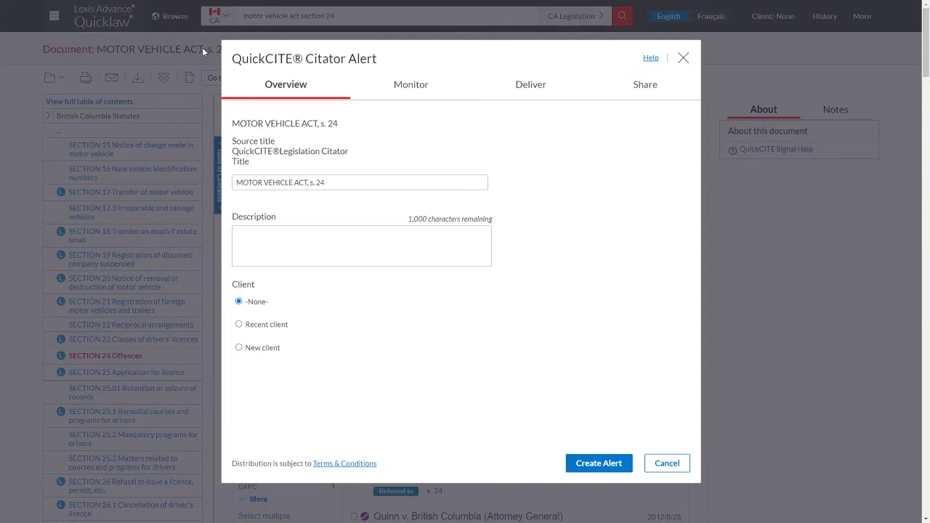
{"action": "left_click", "coordinate": [420, 91]}
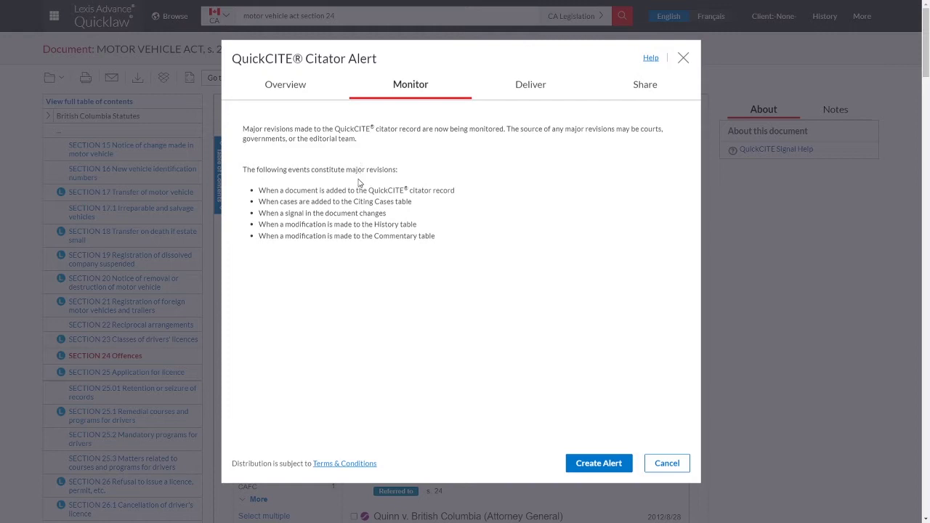
{"action": "left_click", "coordinate": [504, 93]}
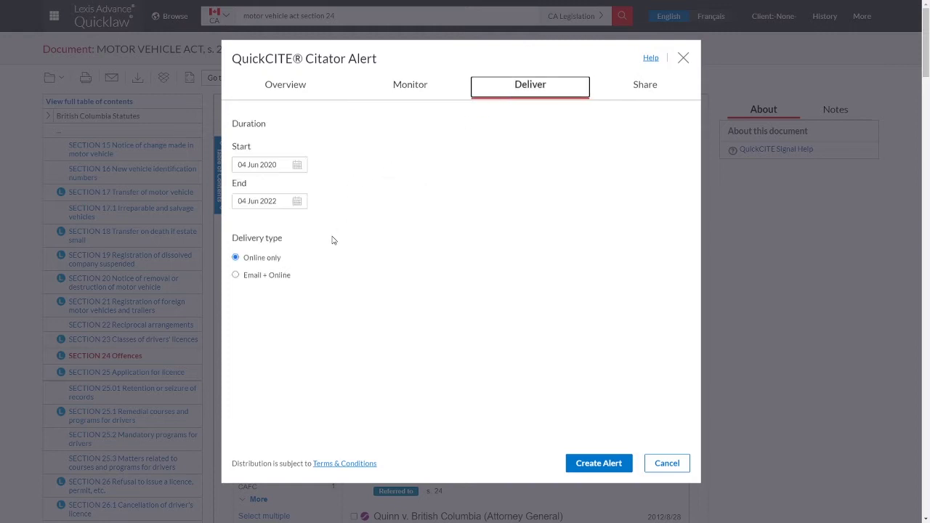
{"action": "left_click", "coordinate": [276, 263]}
{"action": "left_click", "coordinate": [249, 276]}
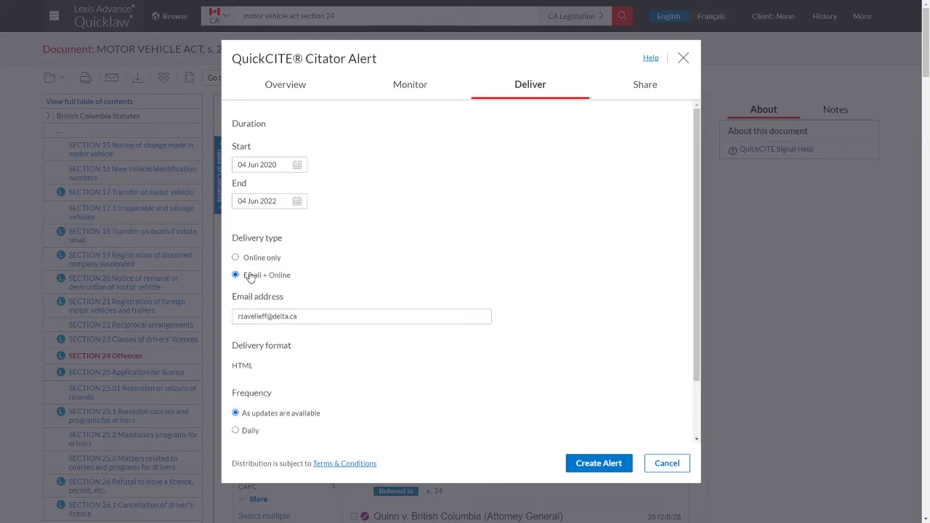
{"action": "left_click", "coordinate": [258, 265]}
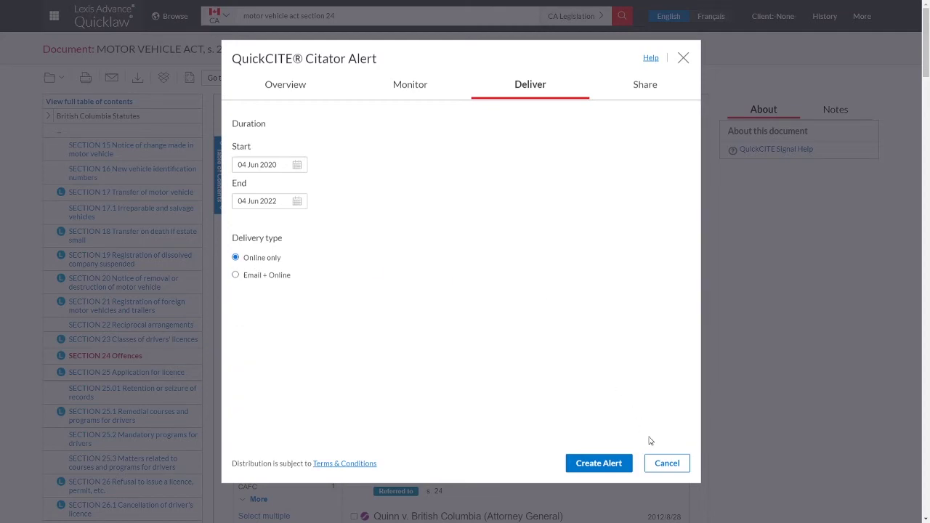
Cancel the QuickCITE Citator Alert for section 24 and return to the home page.
{"action": "left_click", "coordinate": [666, 465]}
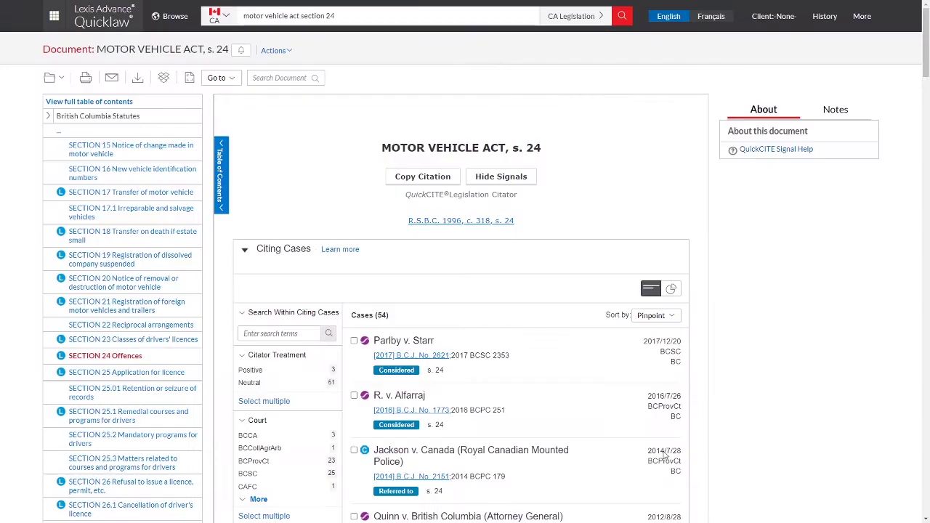
{"action": "left_click", "coordinate": [101, 20]}
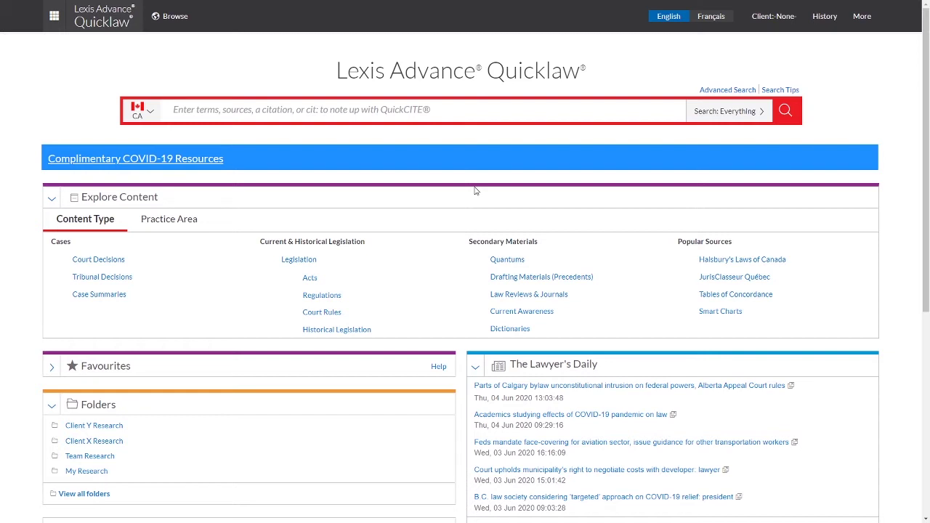
Open the Advanced Search form for the Cases content type.
{"action": "left_click", "coordinate": [744, 91]}
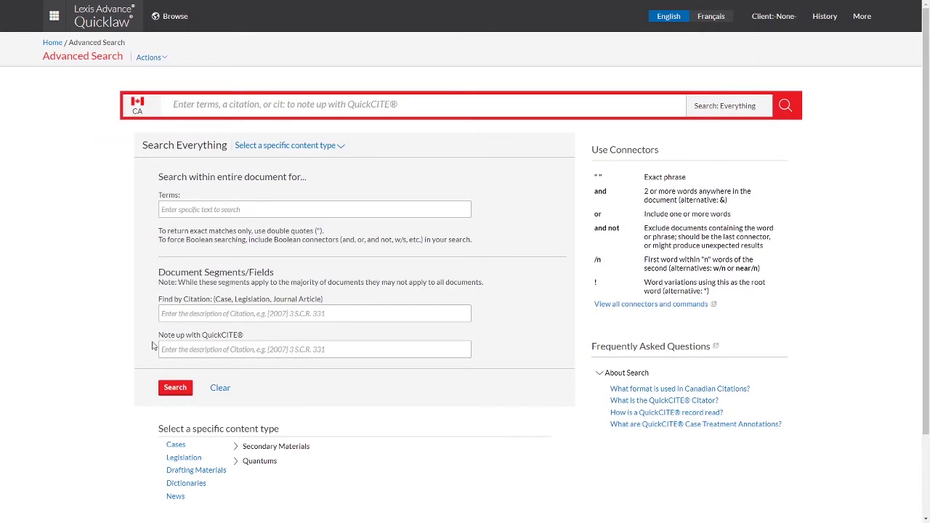
{"action": "left_click", "coordinate": [262, 149]}
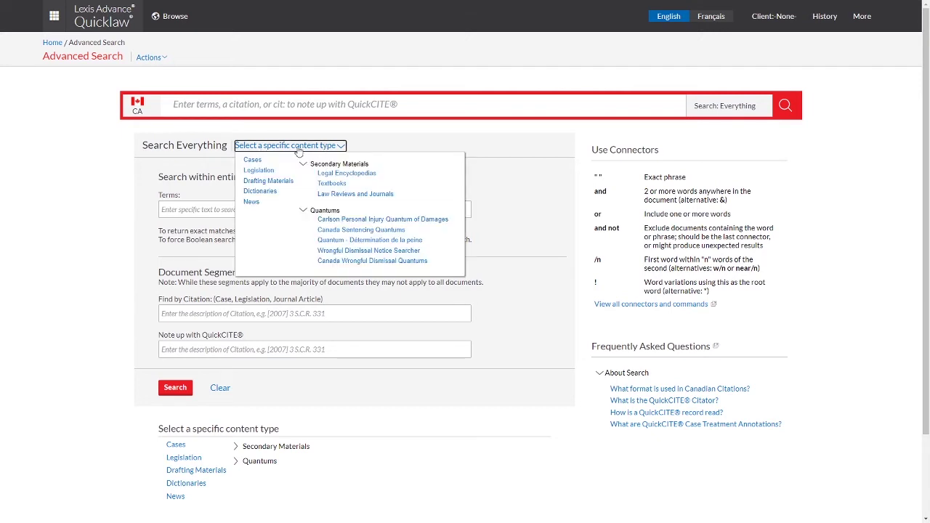
{"action": "left_click", "coordinate": [260, 163]}
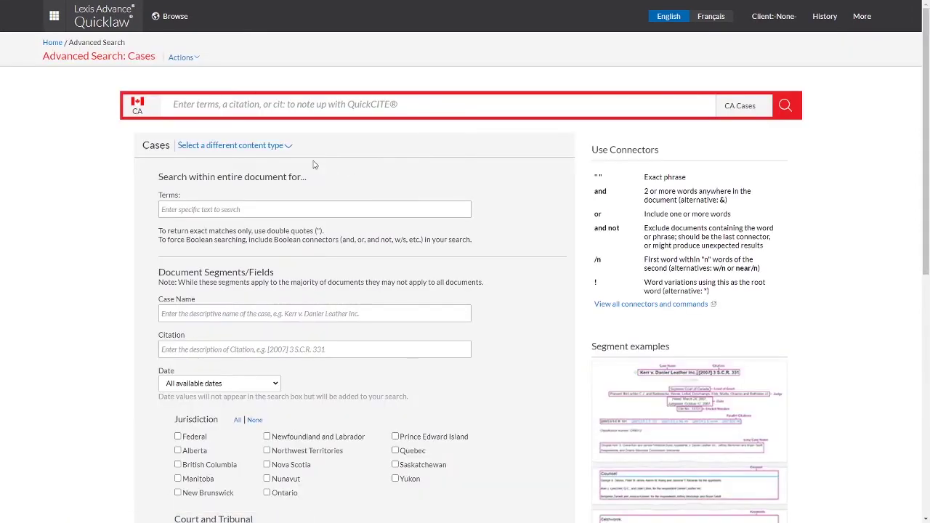
Review the case search form's terms, case name and other segment fields, including the available date options.
{"action": "scroll", "coordinate": [239, 168], "scroll_direction": "down", "scroll_amount": 1}
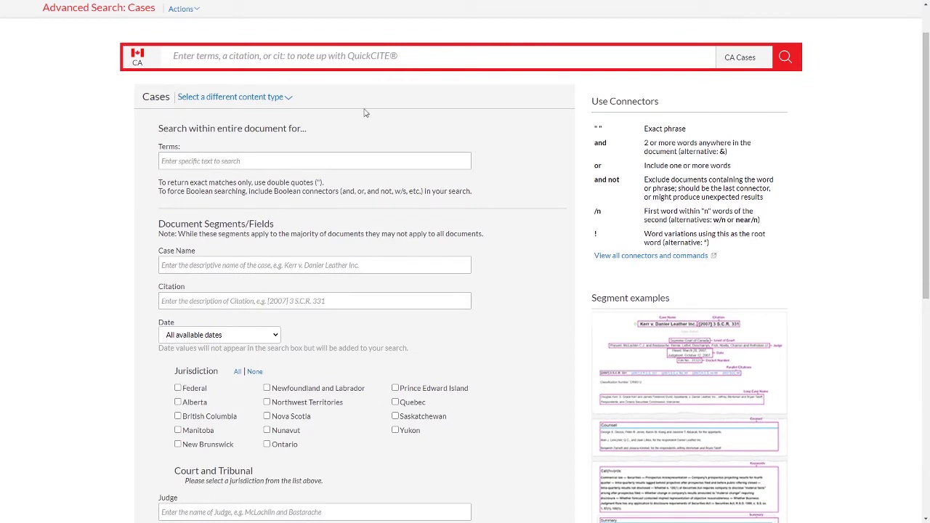
{"action": "left_click", "coordinate": [181, 147]}
{"action": "scroll", "coordinate": [174, 154], "scroll_direction": "down", "scroll_amount": 4}
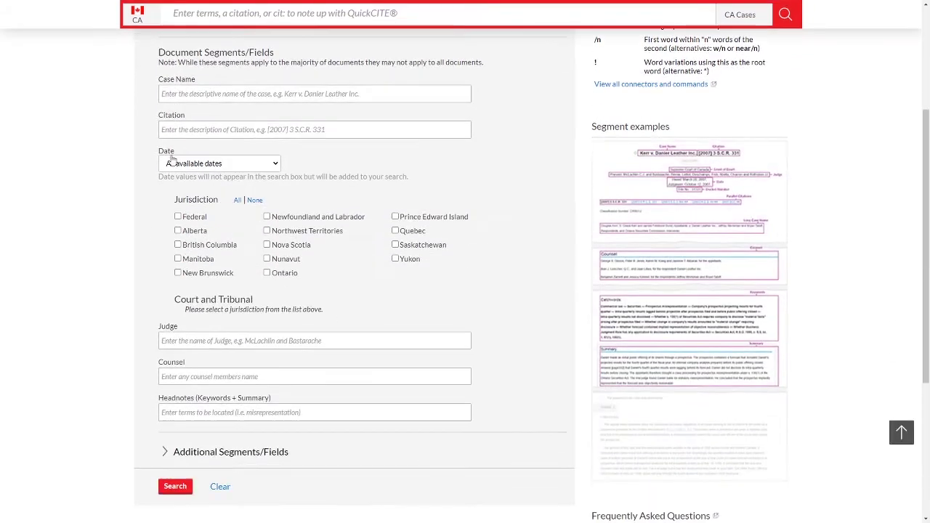
{"action": "left_click", "coordinate": [173, 94]}
{"action": "left_click", "coordinate": [258, 165]}
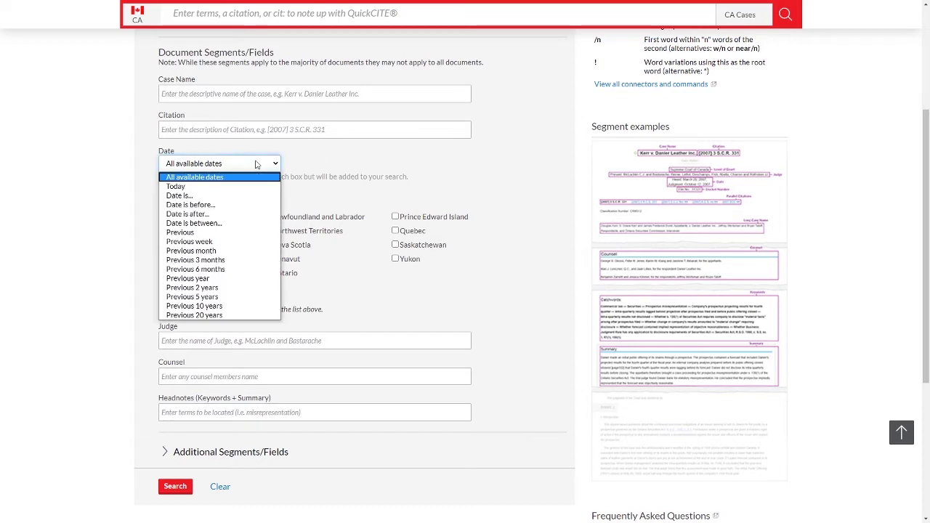
{"action": "left_click", "coordinate": [322, 181]}
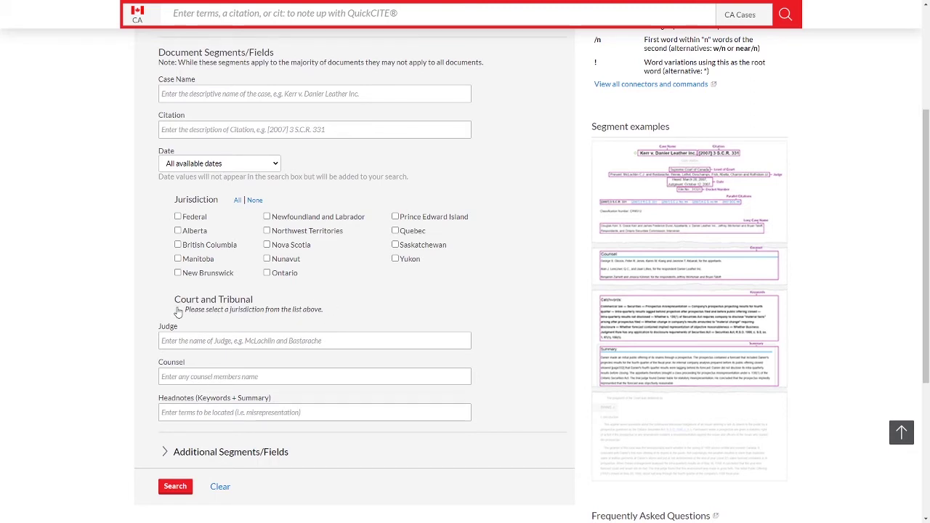
Fill the Judge field with the second suggested surname and run the case search.
{"action": "left_click", "coordinate": [218, 341]}
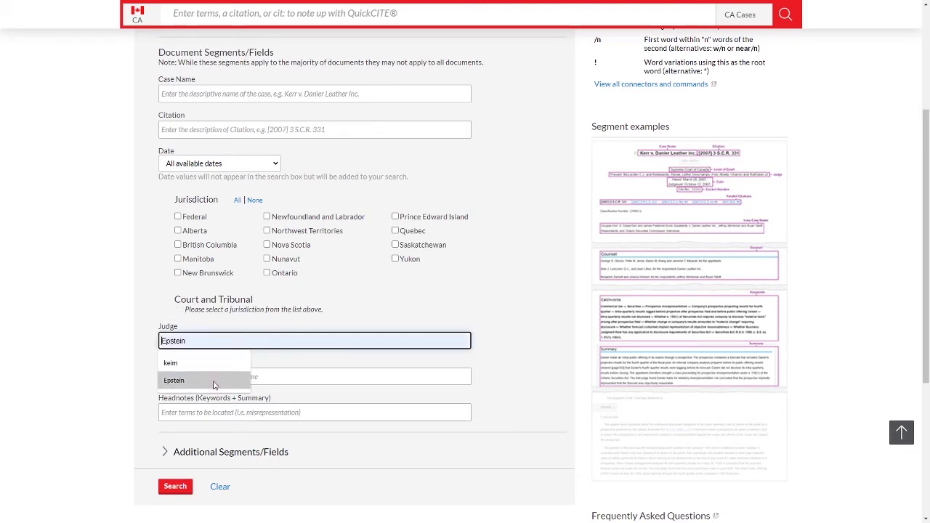
{"action": "left_click", "coordinate": [190, 380]}
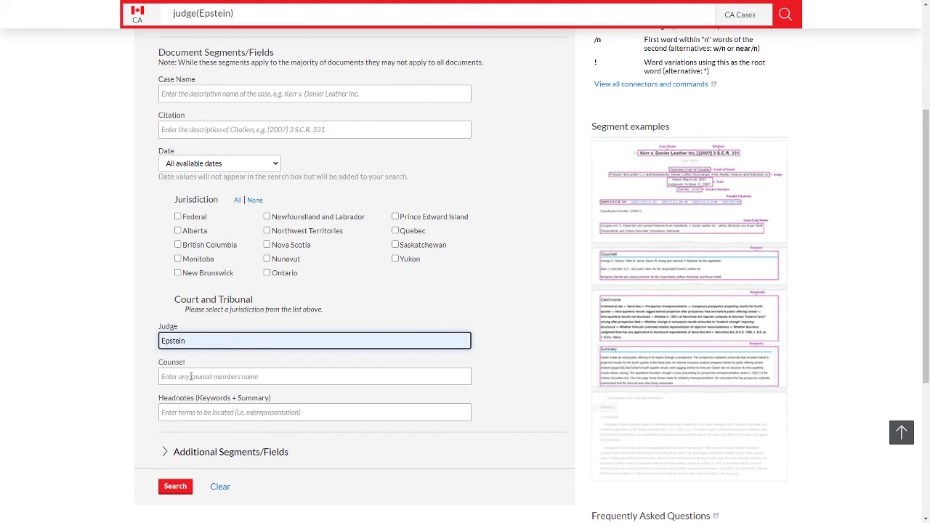
{"action": "left_click", "coordinate": [175, 486]}
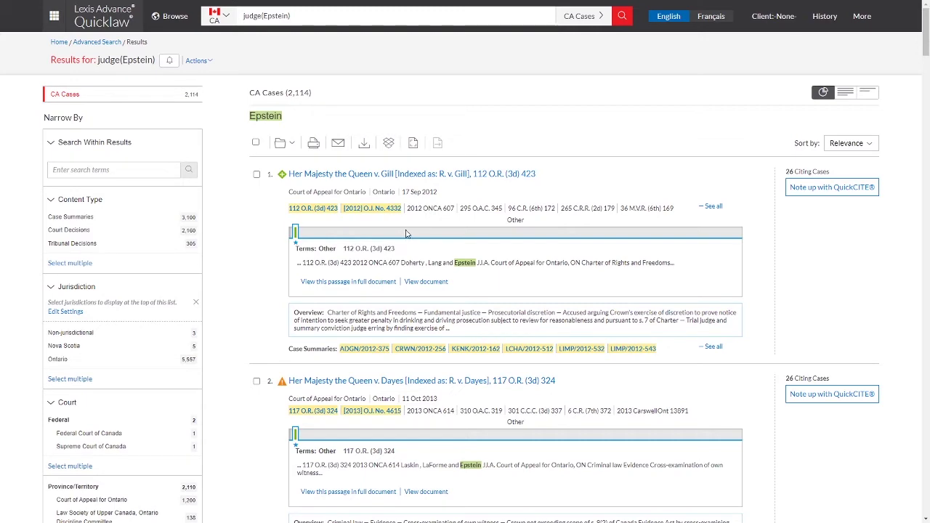
Open the Wrongful Dismissal Notice Searcher advanced search from the Quantums content on the home page.
{"action": "left_click", "coordinate": [106, 23]}
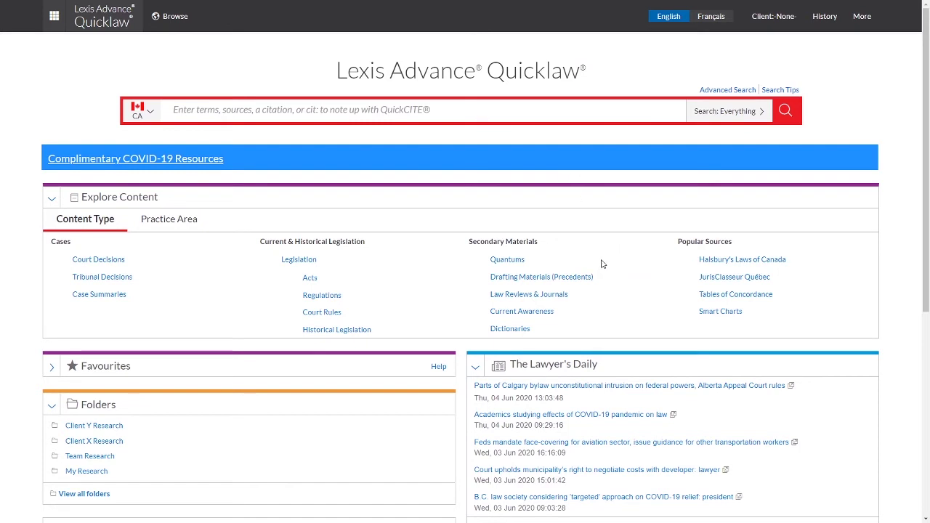
{"action": "left_click", "coordinate": [514, 265]}
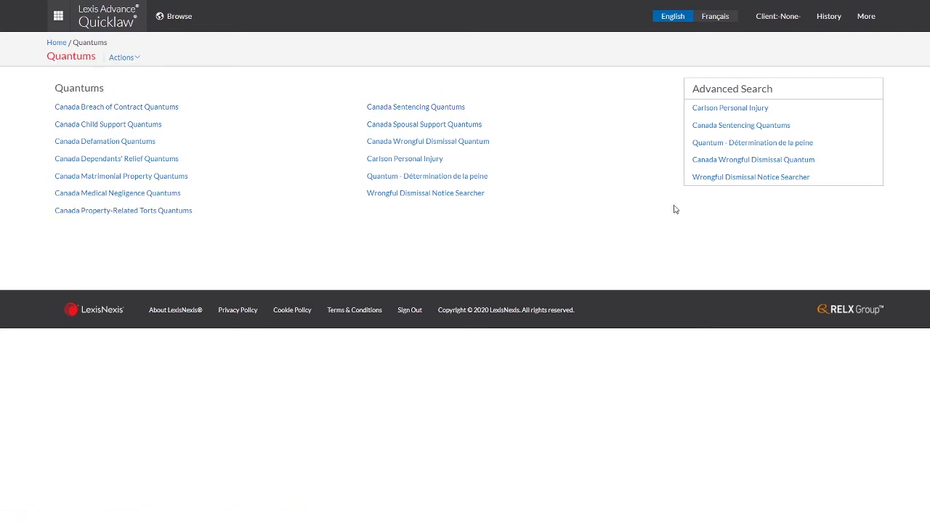
{"action": "left_click", "coordinate": [785, 181]}
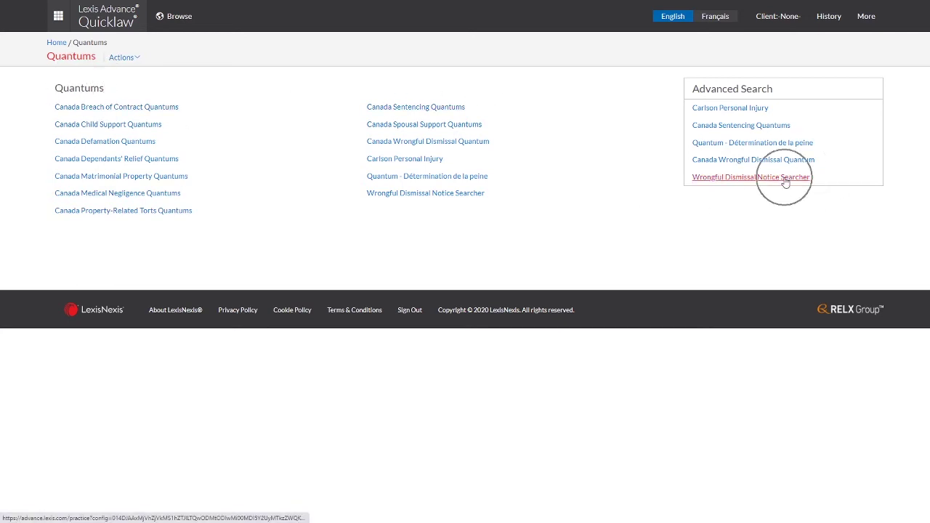
{"action": "left_click", "coordinate": [726, 181]}
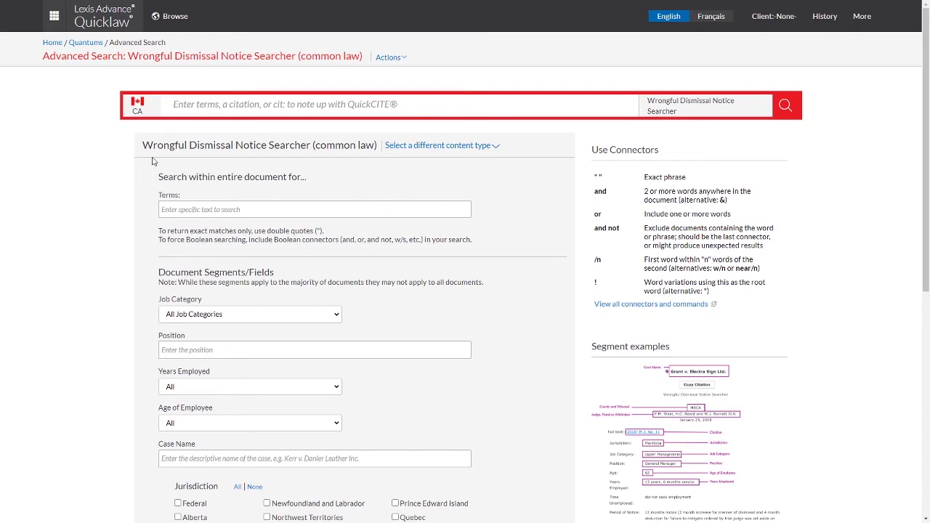
Review the Wrongful Dismissal Notice Searcher fields, including the Terms suggestions and the Job Category options.
{"action": "scroll", "coordinate": [247, 143], "scroll_direction": "down", "scroll_amount": 2}
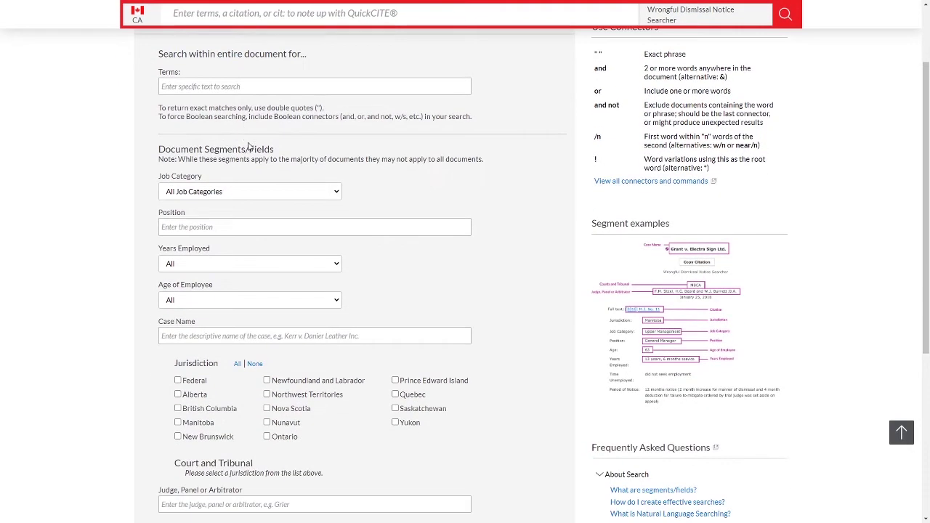
{"action": "left_click", "coordinate": [220, 86]}
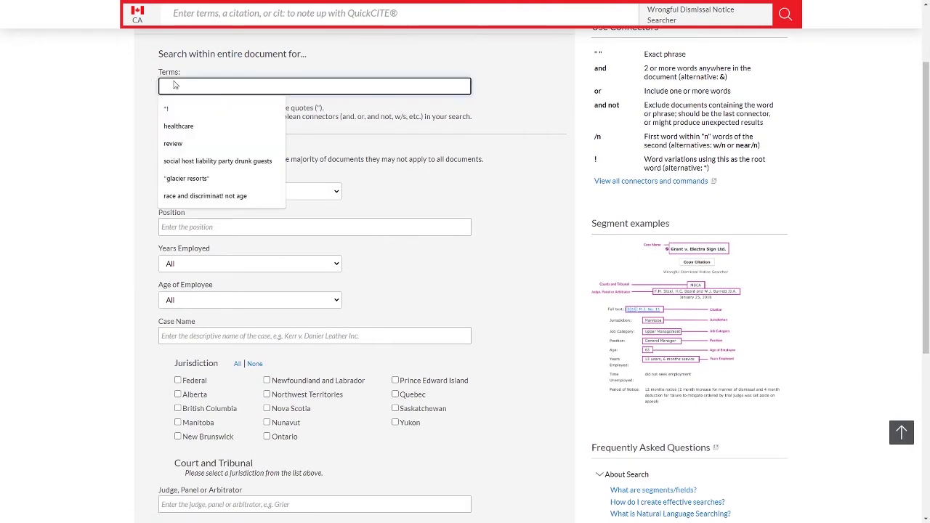
{"action": "left_click", "coordinate": [418, 136]}
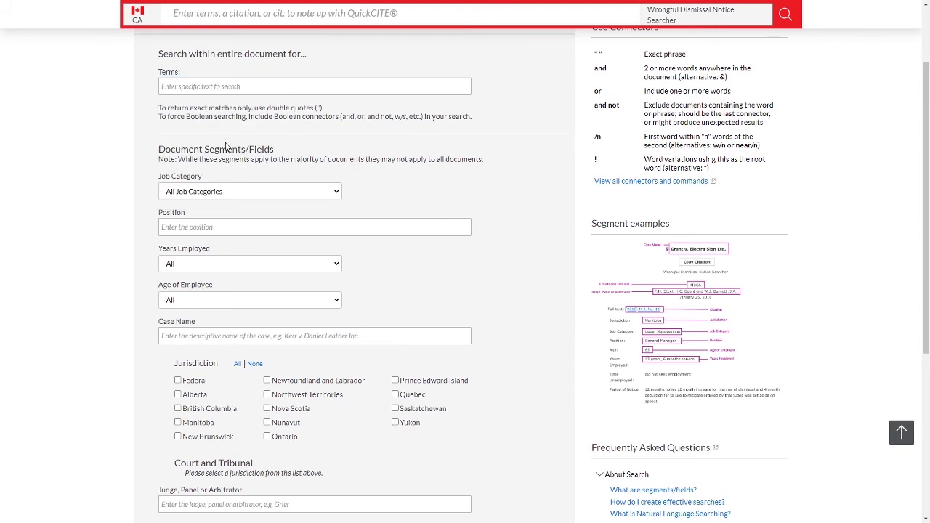
{"action": "left_click", "coordinate": [185, 193]}
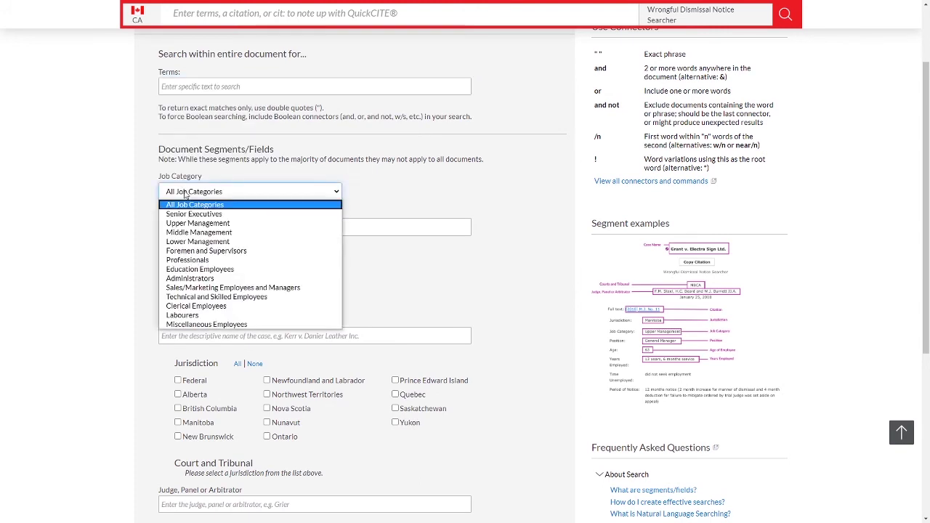
{"action": "left_click", "coordinate": [185, 194]}
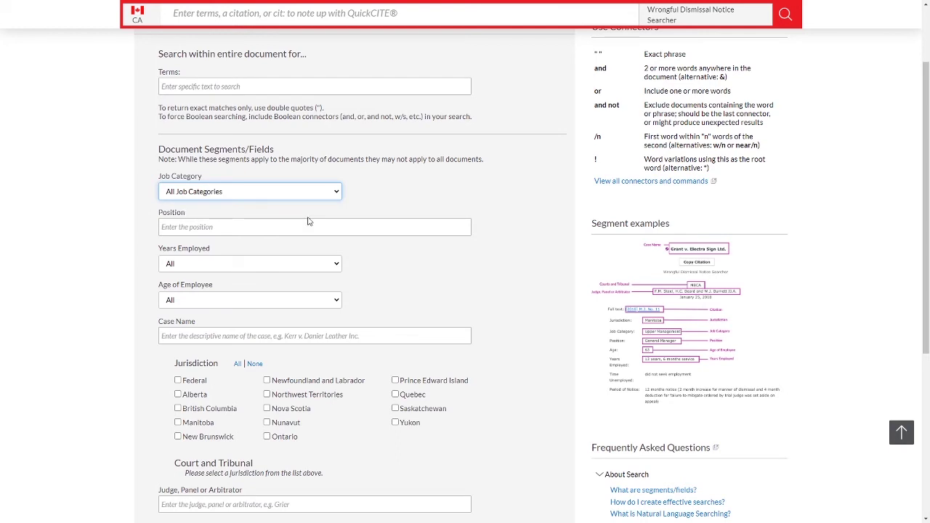
Search for wrongful dismissal quantums with job category Upper Management, 11 to 20 years employed and employee age 46 to 55.
{"action": "left_click", "coordinate": [248, 193]}
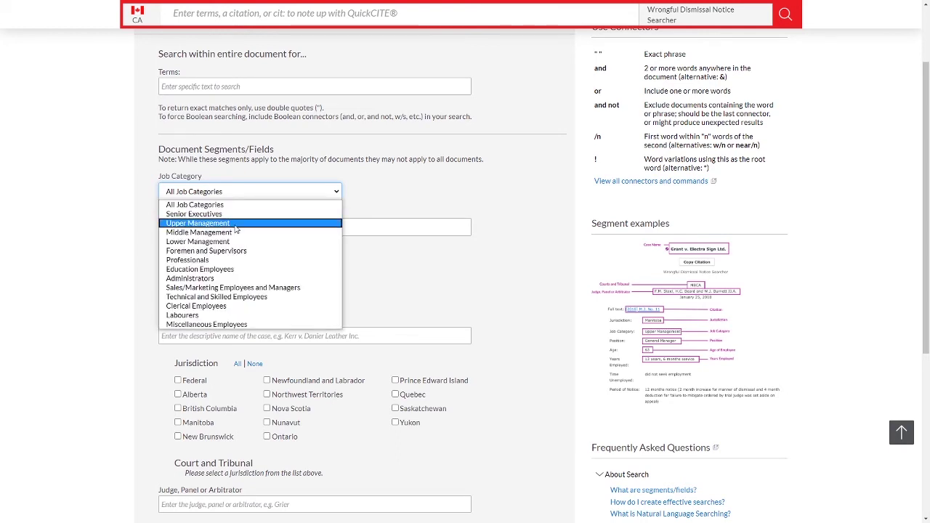
{"action": "left_click", "coordinate": [211, 223]}
{"action": "left_click", "coordinate": [193, 263]}
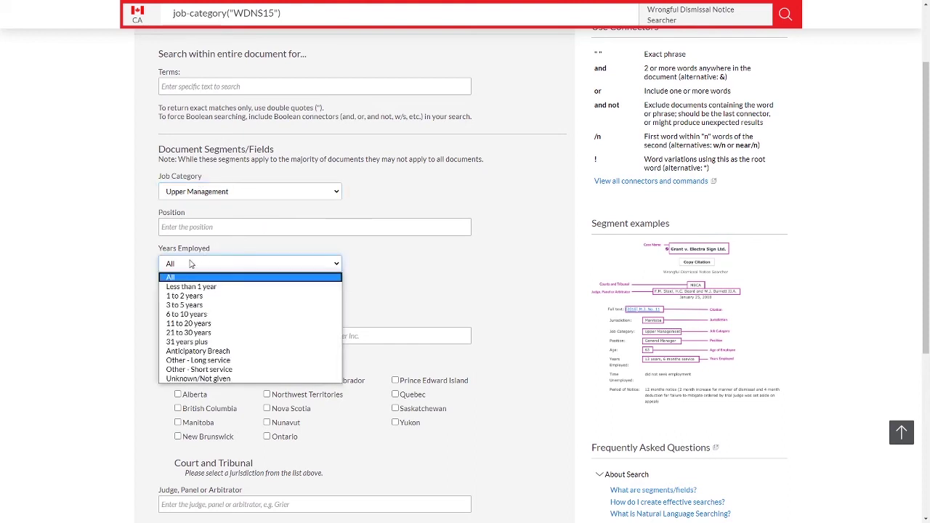
{"action": "left_click", "coordinate": [200, 324]}
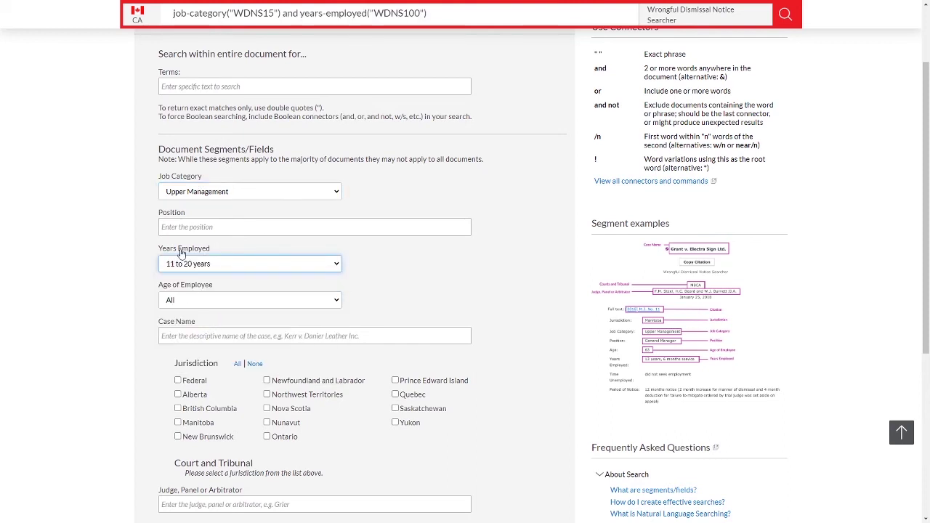
{"action": "left_click", "coordinate": [209, 301]}
{"action": "left_click", "coordinate": [193, 353]}
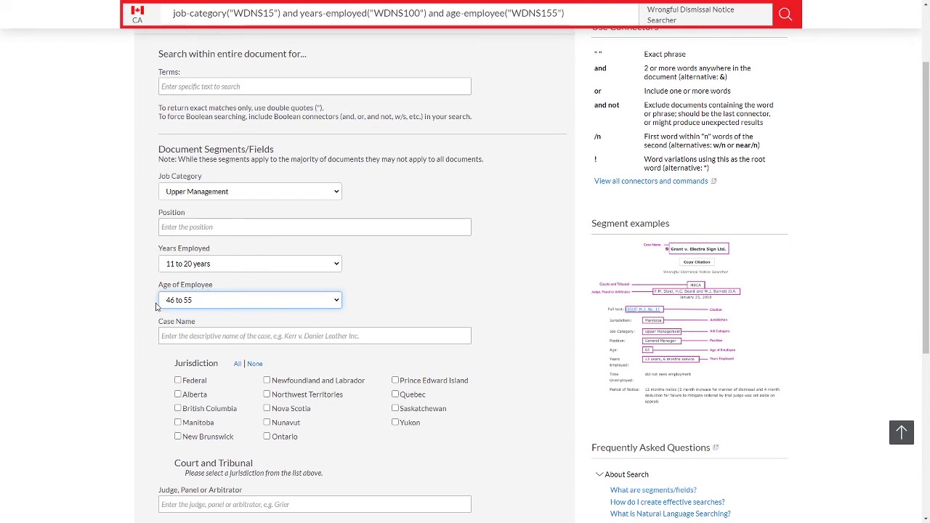
{"action": "left_click", "coordinate": [785, 15]}
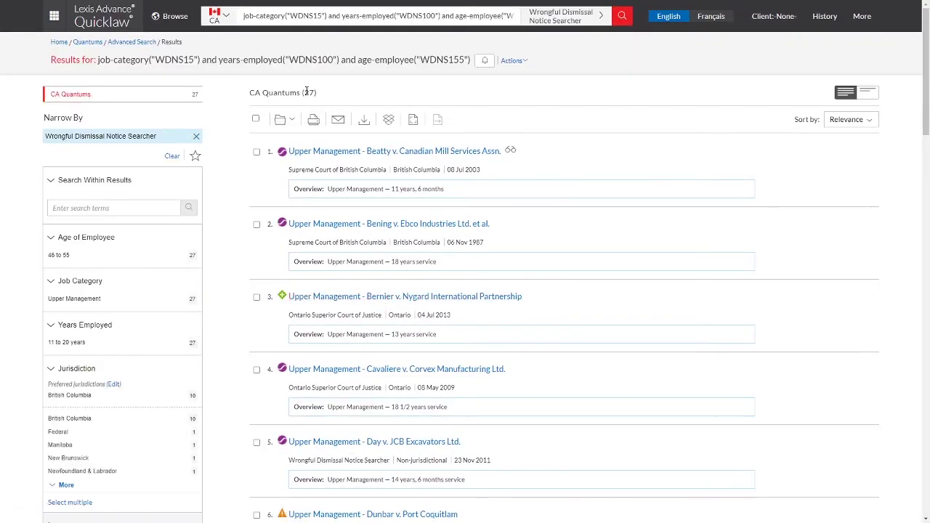
Expand the full Jurisdiction filter list and narrow the quantum results to Ontario.
{"action": "scroll", "coordinate": [218, 153], "scroll_direction": "down", "scroll_amount": 1}
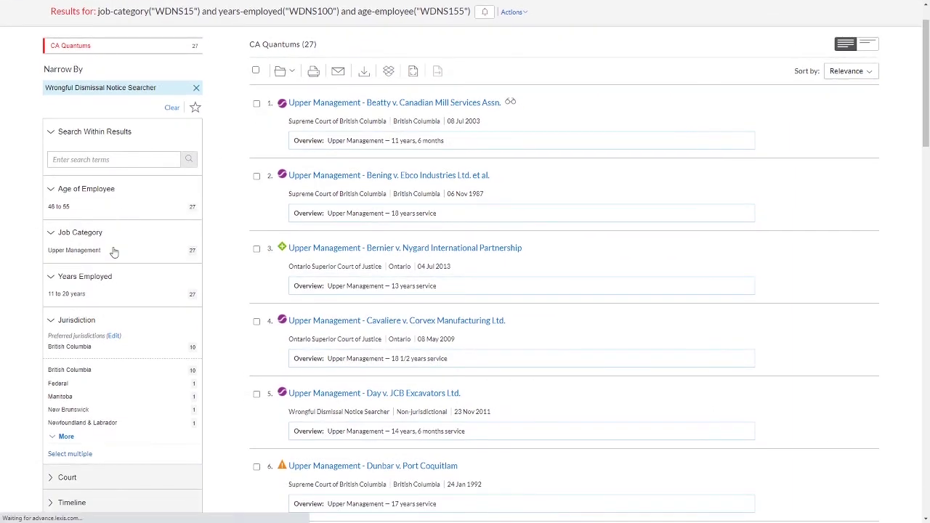
{"action": "left_click", "coordinate": [122, 436]}
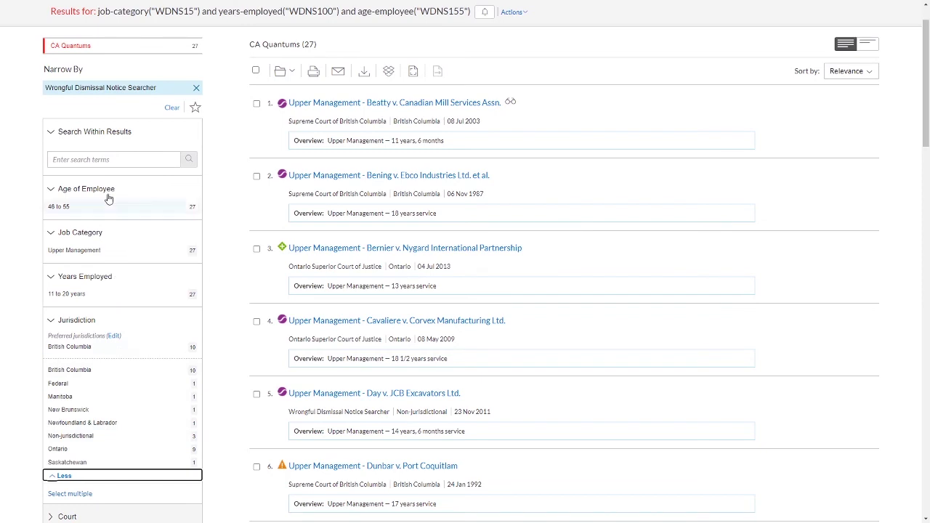
{"action": "scroll", "coordinate": [107, 202], "scroll_direction": "down", "scroll_amount": 1}
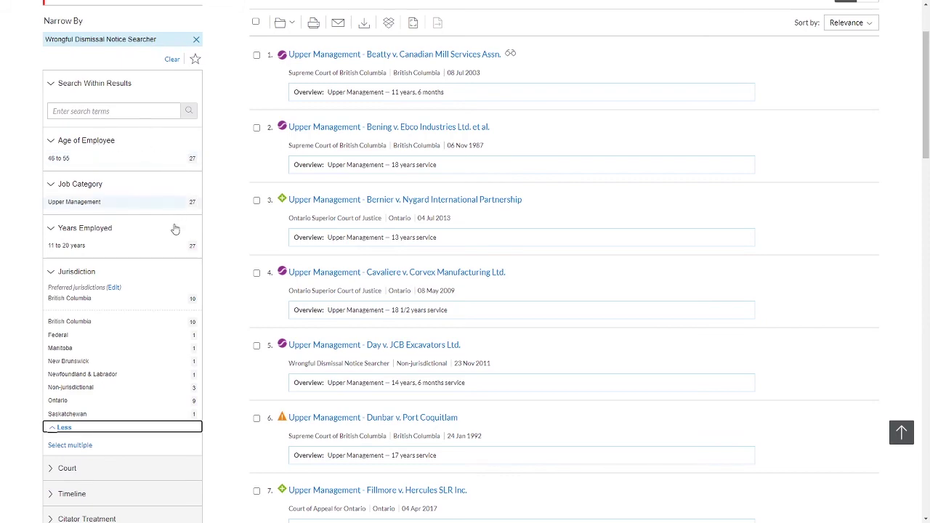
{"action": "scroll", "coordinate": [111, 254], "scroll_direction": "down", "scroll_amount": 3}
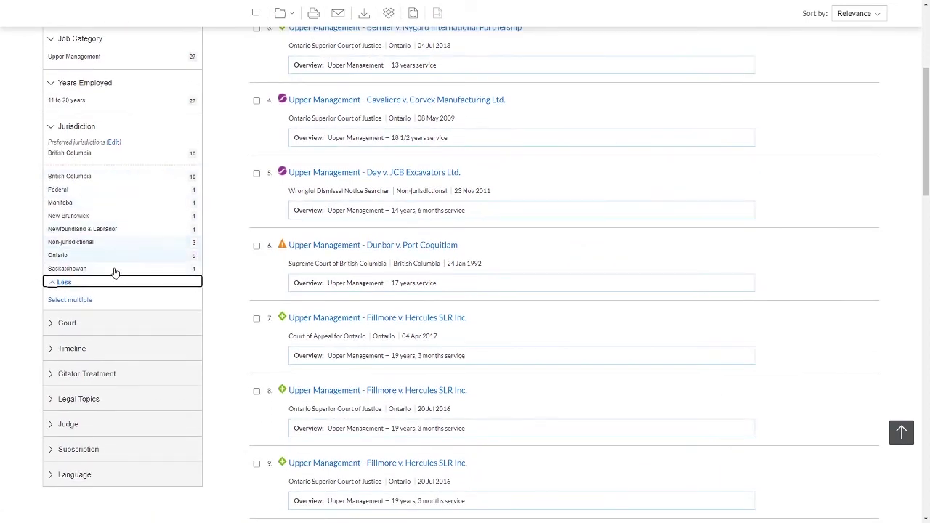
{"action": "left_click", "coordinate": [150, 257]}
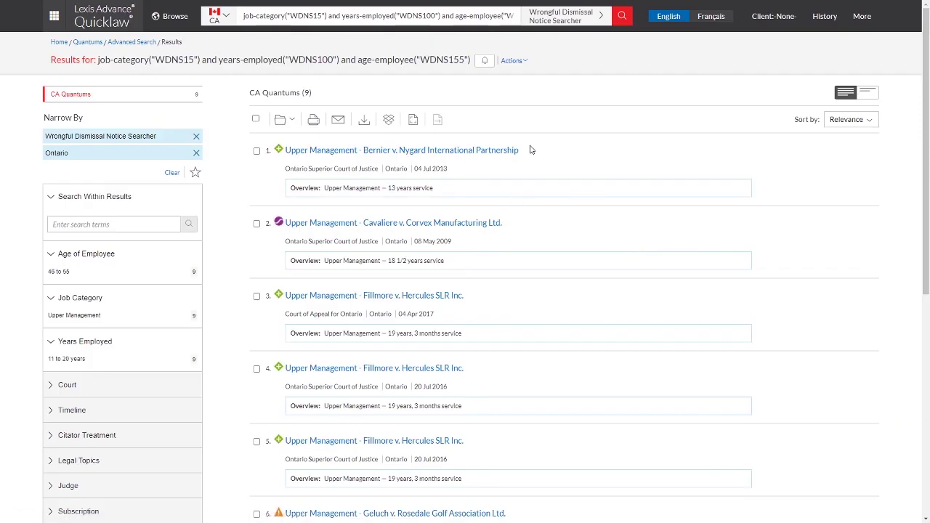
Open the first Ontario quantum result, examine its employment and notice details, and return to the home page.
{"action": "left_click", "coordinate": [301, 152]}
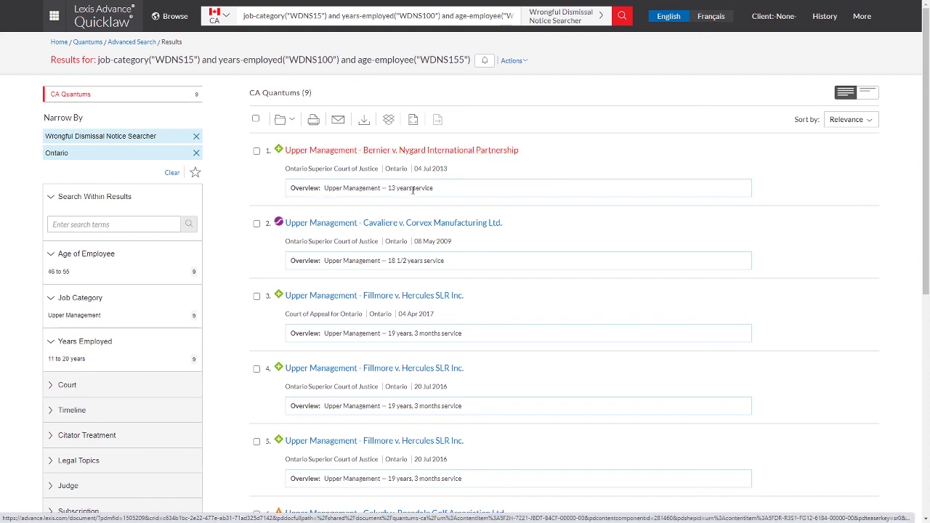
{"action": "left_click", "coordinate": [438, 150]}
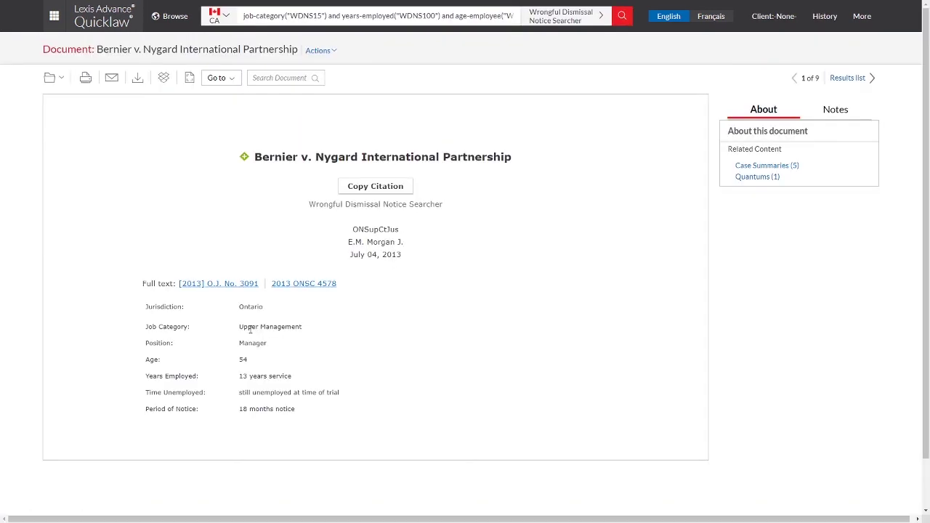
{"action": "key", "text": "ctrl+plus"}
{"action": "scroll", "coordinate": [245, 329], "scroll_direction": "down", "scroll_amount": 3}
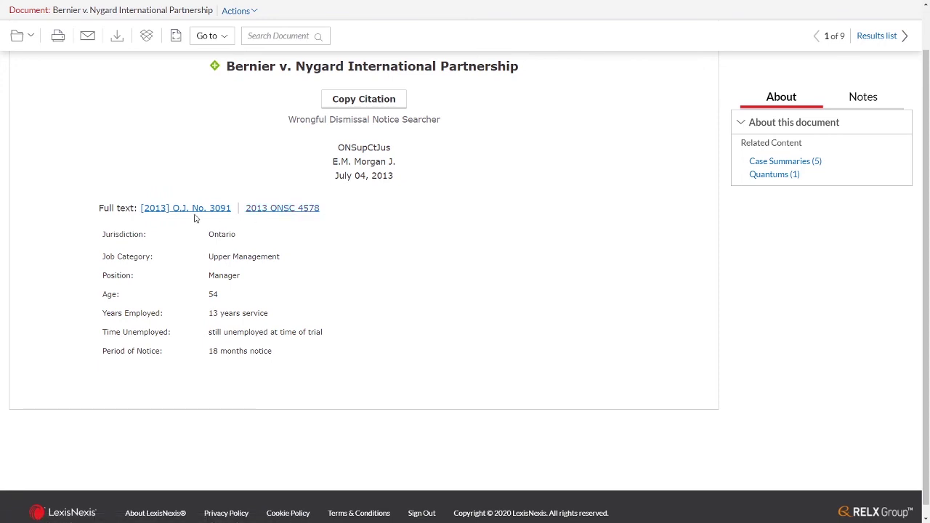
{"action": "key", "text": "ctrl+minus"}
{"action": "key", "text": "ctrl+minus"}
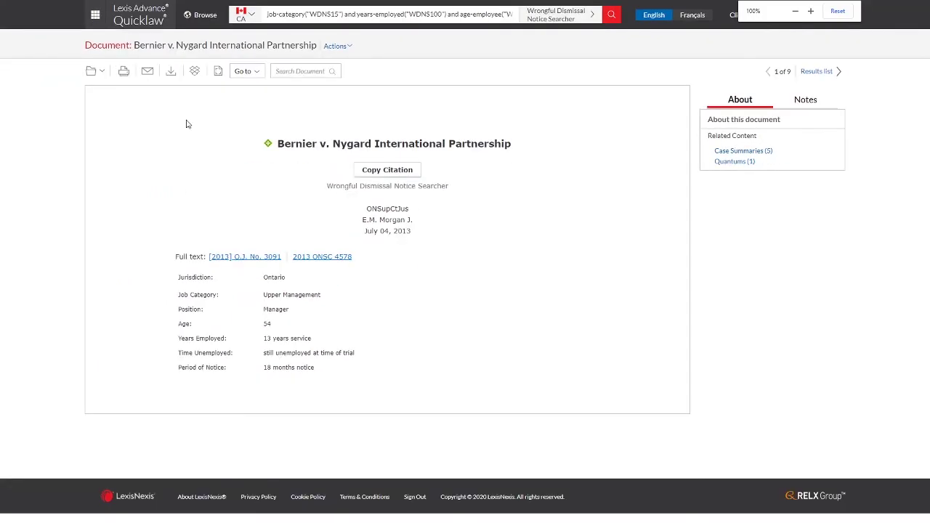
{"action": "left_click", "coordinate": [148, 19]}
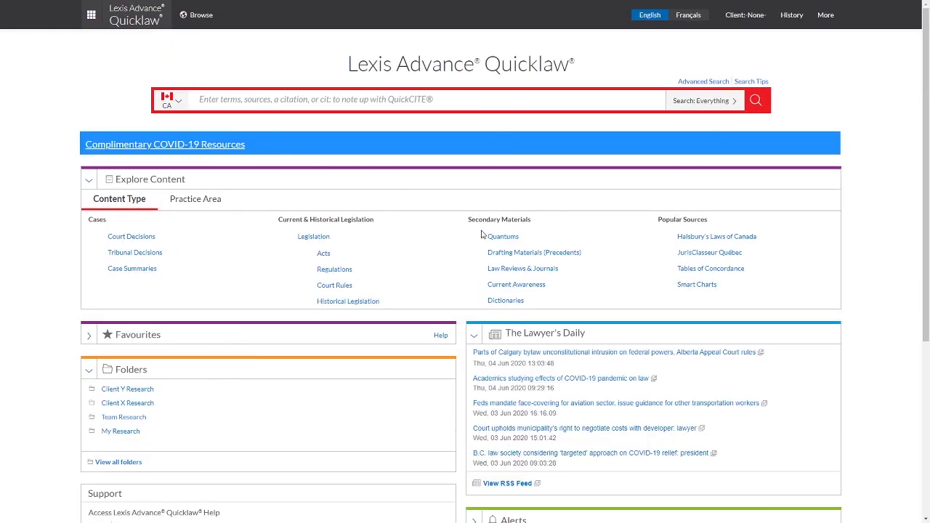